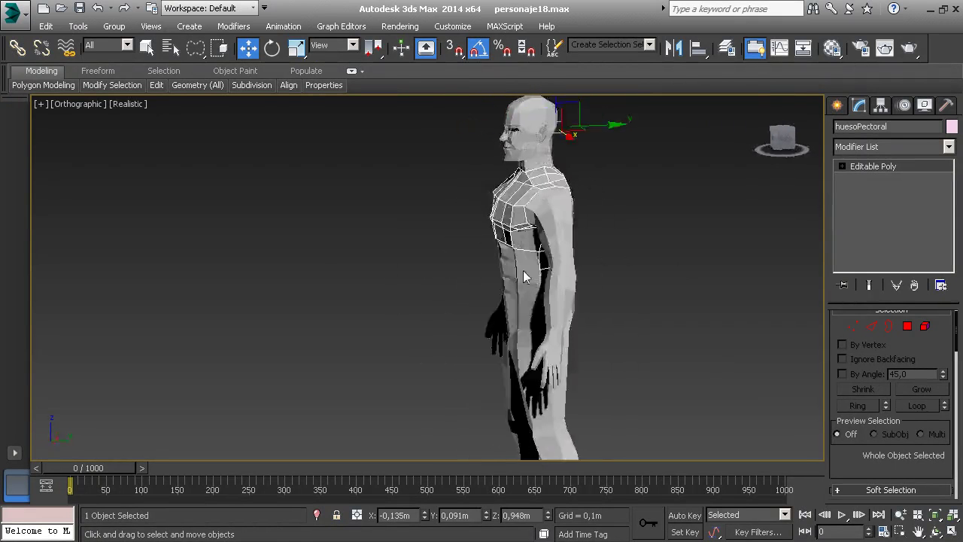
Examine the body's separate torso pieces by selecting the abdomen huesoAbdominal and the pelvis esqueleto.
{"action": "left_click", "coordinate": [523, 279]}
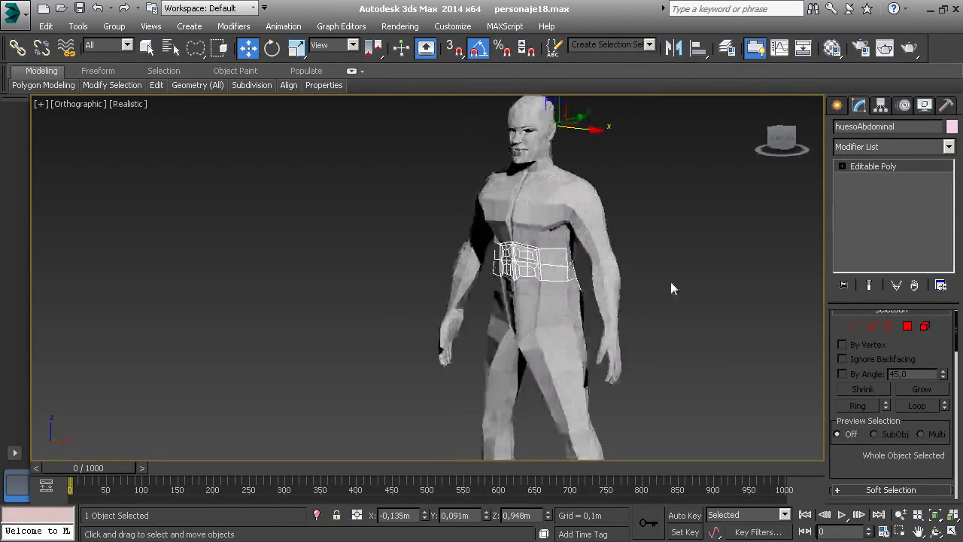
{"action": "middle_click_drag", "start_coordinate": [574, 222], "coordinate": [565, 278]}
{"action": "scroll", "coordinate": [564, 278], "scroll_direction": "up", "scroll_amount": 2}
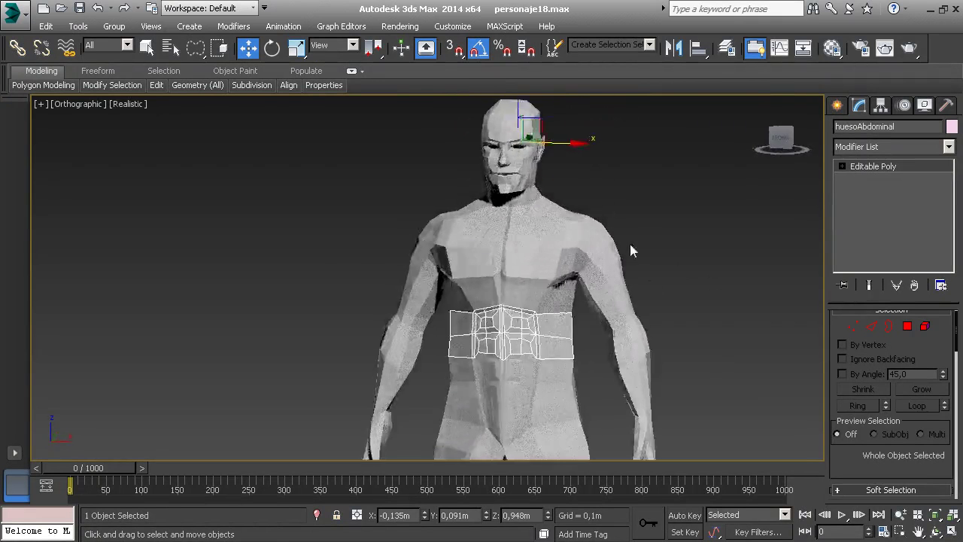
{"action": "middle_click_drag", "start_coordinate": [630, 249], "coordinate": [518, 283], "text": "alt"}
{"action": "left_click", "coordinate": [638, 271]}
{"action": "scroll", "coordinate": [595, 258], "scroll_direction": "up", "scroll_amount": 2}
{"action": "left_click", "coordinate": [519, 281]}
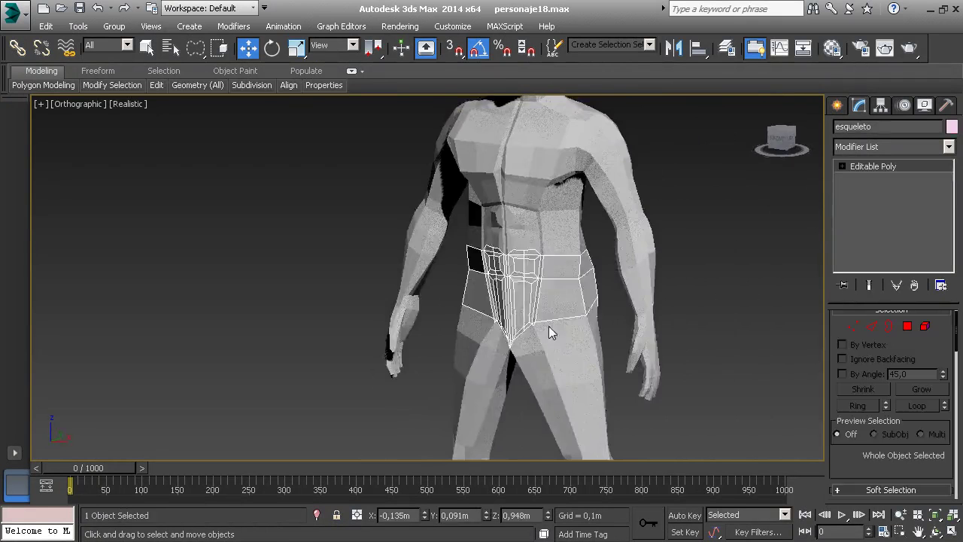
{"action": "middle_click_drag", "start_coordinate": [548, 326], "coordinate": [473, 316], "text": "alt"}
{"action": "scroll", "coordinate": [467, 297], "scroll_direction": "down", "scroll_amount": 5}
{"action": "scroll", "coordinate": [489, 287], "scroll_direction": "up", "scroll_amount": 6}
{"action": "middle_click_drag", "start_coordinate": [494, 179], "coordinate": [516, 365]}
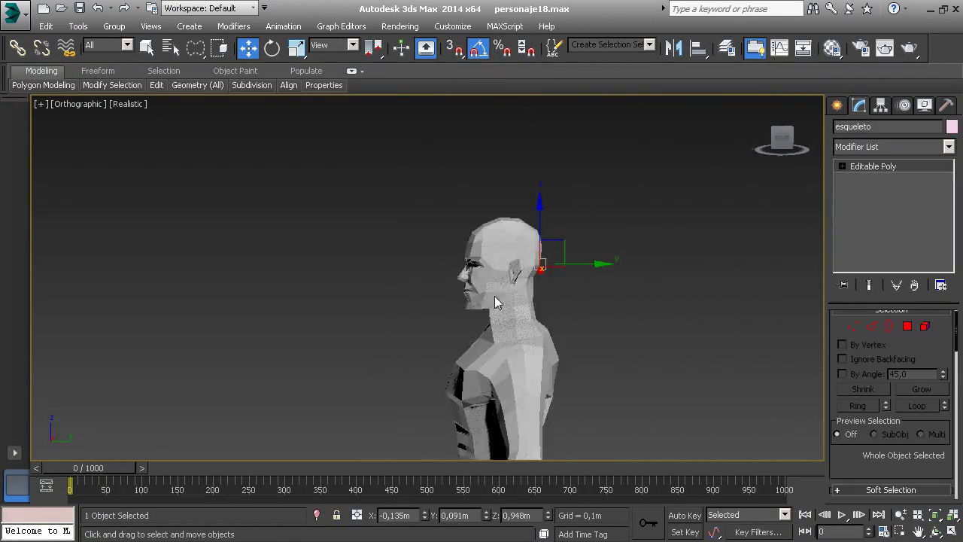
Select the head huesoCabeza and inspect where its rotation centre lies relative to the neck.
{"action": "left_click", "coordinate": [500, 259]}
{"action": "scroll", "coordinate": [522, 327], "scroll_direction": "up", "scroll_amount": 5}
{"action": "scroll", "coordinate": [519, 345], "scroll_direction": "down", "scroll_amount": 1}
{"action": "scroll", "coordinate": [518, 345], "scroll_direction": "down", "scroll_amount": 2}
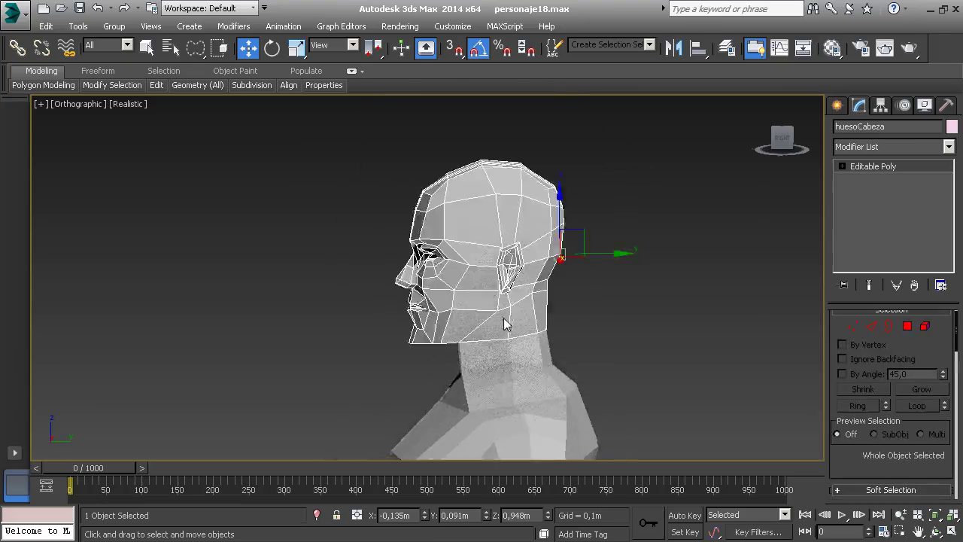
{"action": "mouse_move", "coordinate": [587, 215]}
{"action": "left_mouse_down"}
{"action": "mouse_move", "coordinate": [613, 248]}
{"action": "mouse_move", "coordinate": [576, 210]}
{"action": "mouse_move", "coordinate": [614, 267]}
{"action": "mouse_move", "coordinate": [591, 222]}
{"action": "left_mouse_up"}
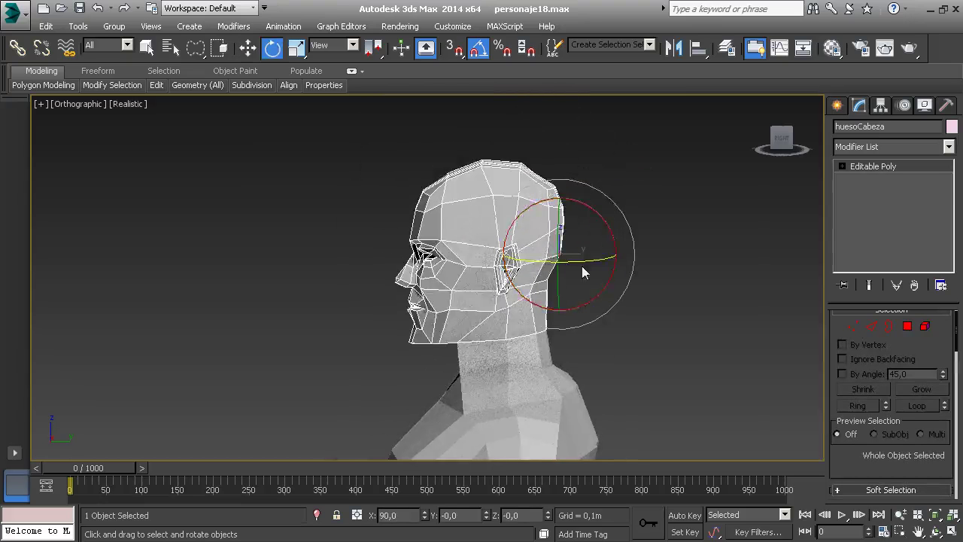
{"action": "middle_click_drag", "start_coordinate": [531, 325], "coordinate": [533, 312], "text": "alt"}
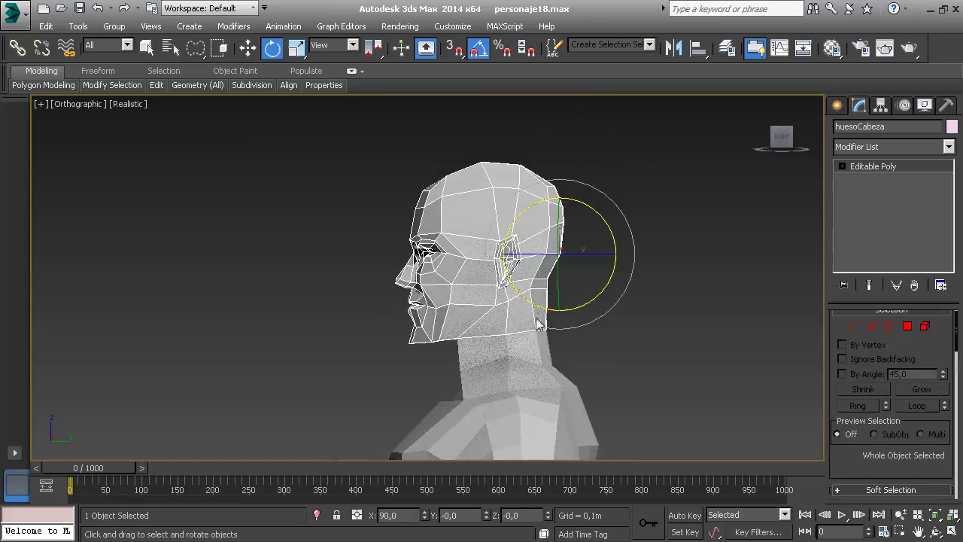
{"action": "middle_click_drag", "start_coordinate": [525, 324], "coordinate": [527, 271], "text": "alt"}
{"action": "key", "text": "w"}
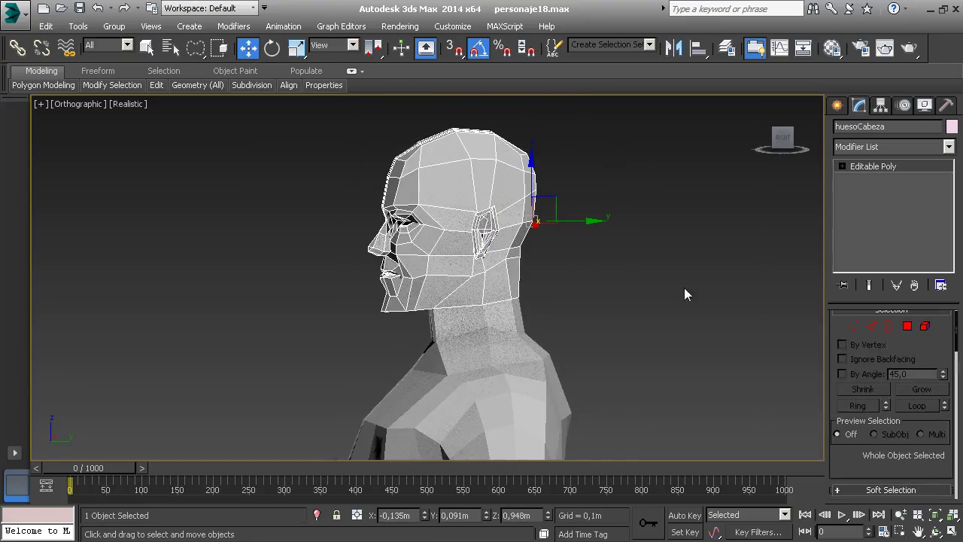
Move only the pivot of the head huesoCabeza to where the skull meets the neck, then end pivot editing.
{"action": "left_click", "coordinate": [881, 106]}
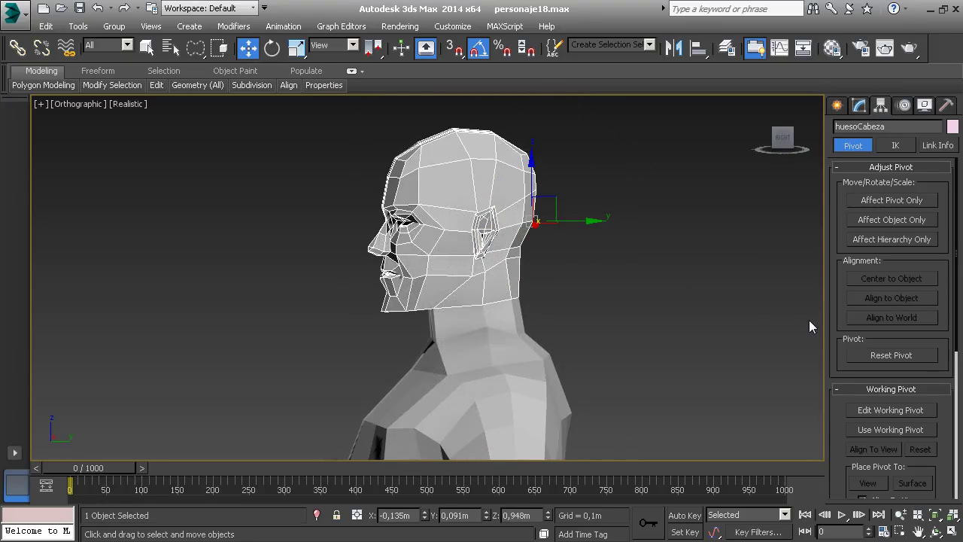
{"action": "left_click", "coordinate": [892, 201]}
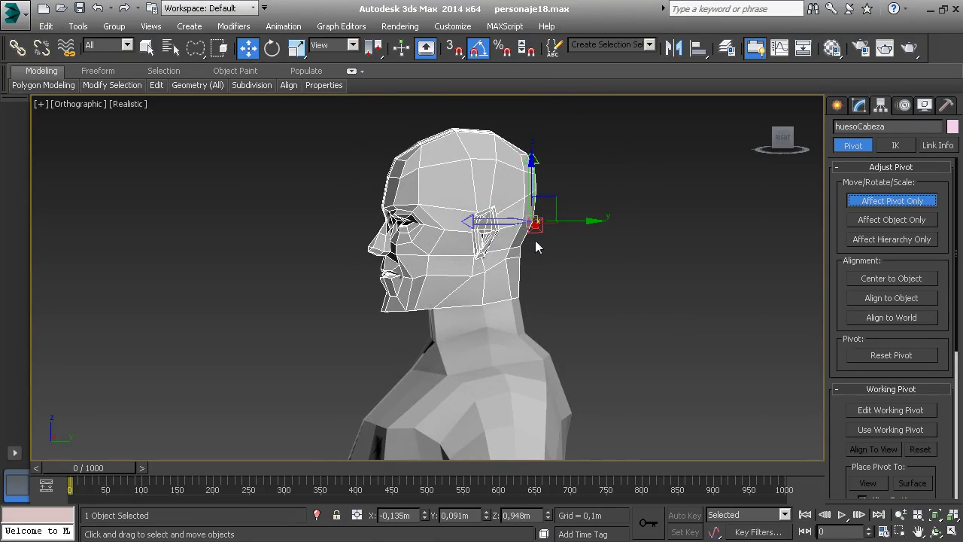
{"action": "left_click_drag", "start_coordinate": [559, 204], "coordinate": [521, 284]}
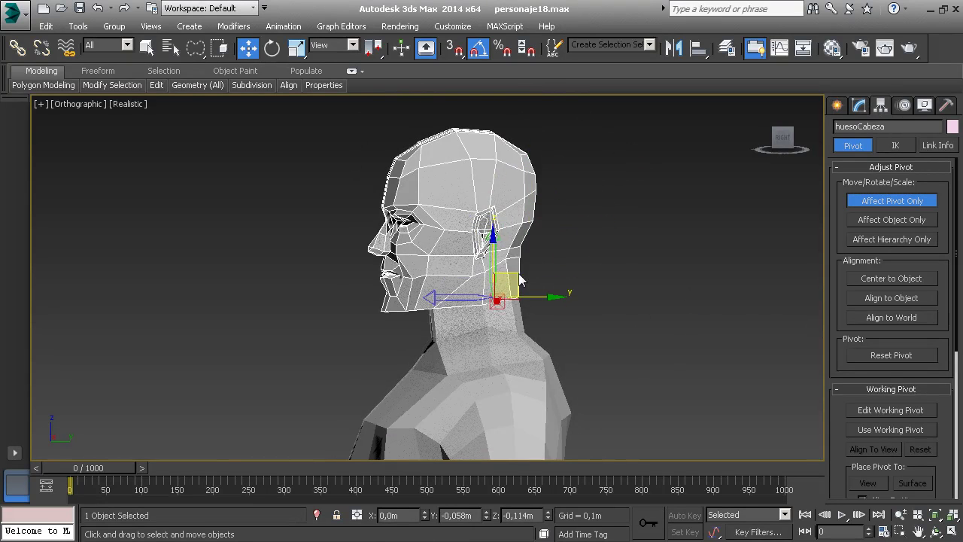
{"action": "middle_click_drag", "start_coordinate": [519, 280], "coordinate": [477, 285], "text": "alt"}
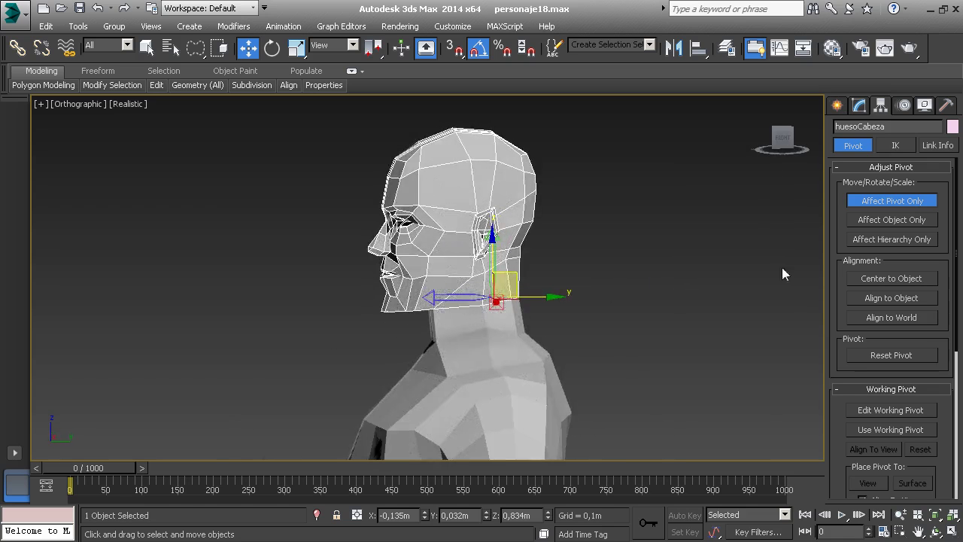
{"action": "middle_click_drag", "start_coordinate": [573, 269], "coordinate": [570, 274]}
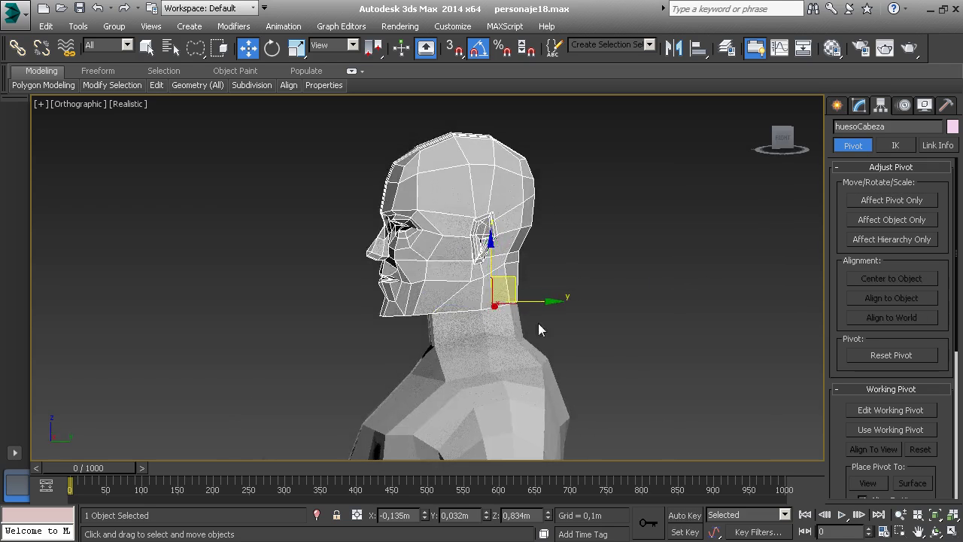
Test the head's rotation around its repositioned pivot and clear the selection.
{"action": "key", "text": "e"}
{"action": "left_click_drag", "start_coordinate": [525, 264], "coordinate": [554, 275]}
{"action": "middle_click_drag", "start_coordinate": [574, 271], "coordinate": [643, 317], "text": "alt"}
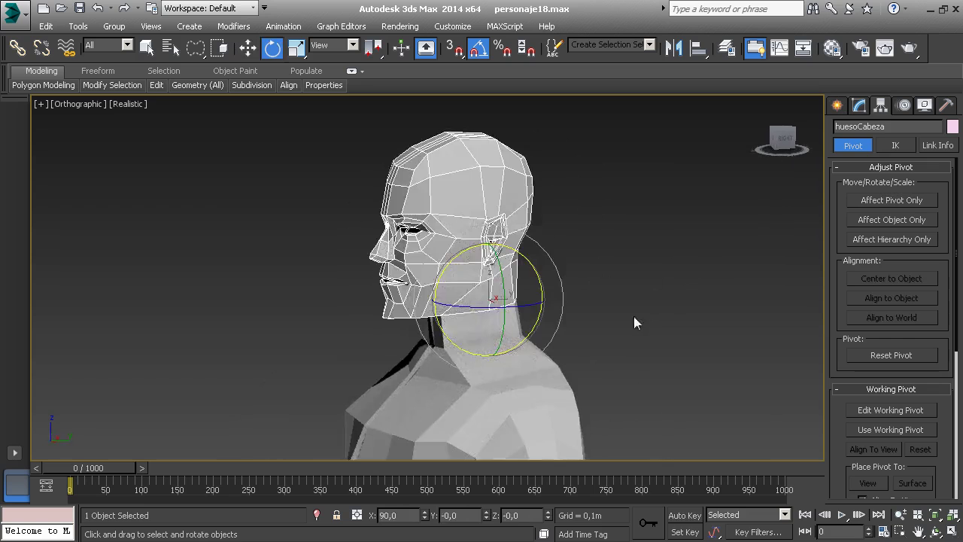
{"action": "mouse_move", "coordinate": [633, 316]}
{"action": "middle_mouse_down", "text": "alt"}
{"action": "mouse_move", "coordinate": [621, 298]}
{"action": "mouse_move", "coordinate": [639, 314]}
{"action": "middle_mouse_up", "text": "alt"}
{"action": "left_click", "coordinate": [639, 313]}
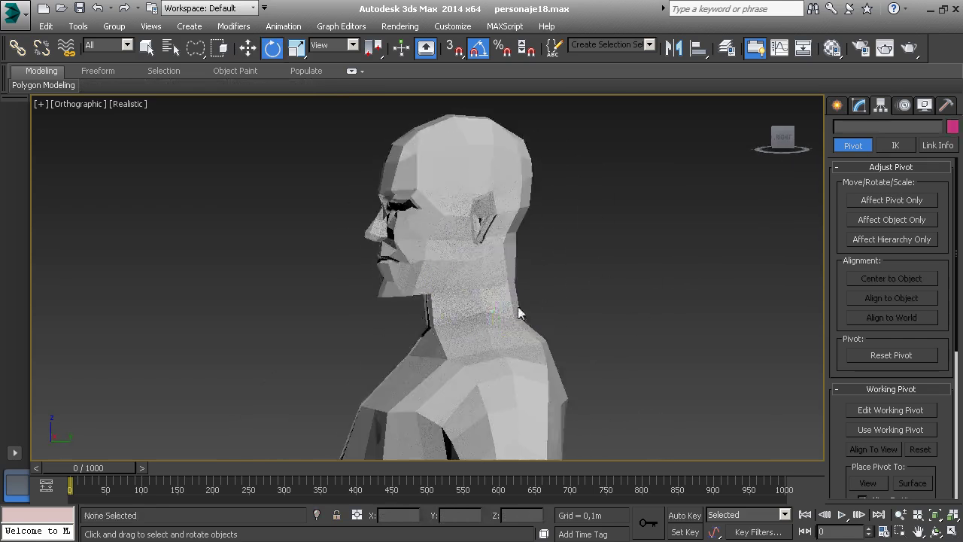
Move only the pivot of the neck huesoCuello into the rear part of the neck's base, then end pivot editing.
{"action": "left_click", "coordinate": [518, 314]}
{"action": "middle_click_drag", "start_coordinate": [610, 349], "coordinate": [580, 248], "text": "alt"}
{"action": "left_click_drag", "start_coordinate": [559, 157], "coordinate": [599, 219]}
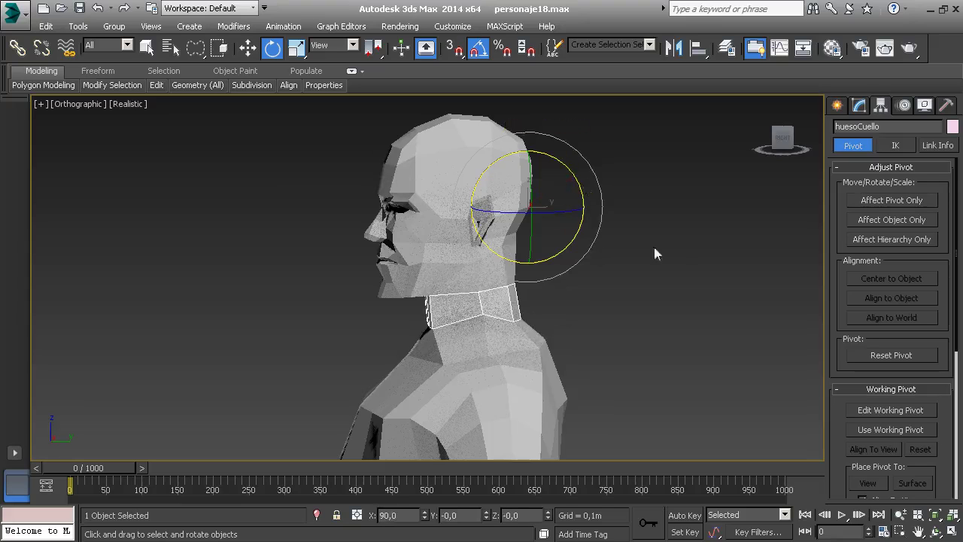
{"action": "left_click", "coordinate": [874, 201]}
{"action": "left_click_drag", "start_coordinate": [548, 205], "coordinate": [518, 286]}
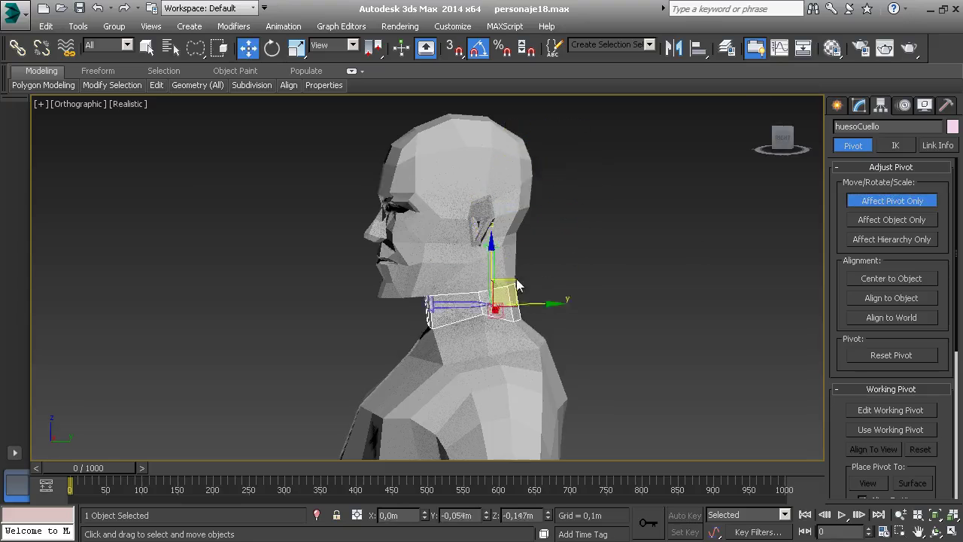
{"action": "middle_click_drag", "start_coordinate": [520, 292], "coordinate": [548, 235], "text": "alt"}
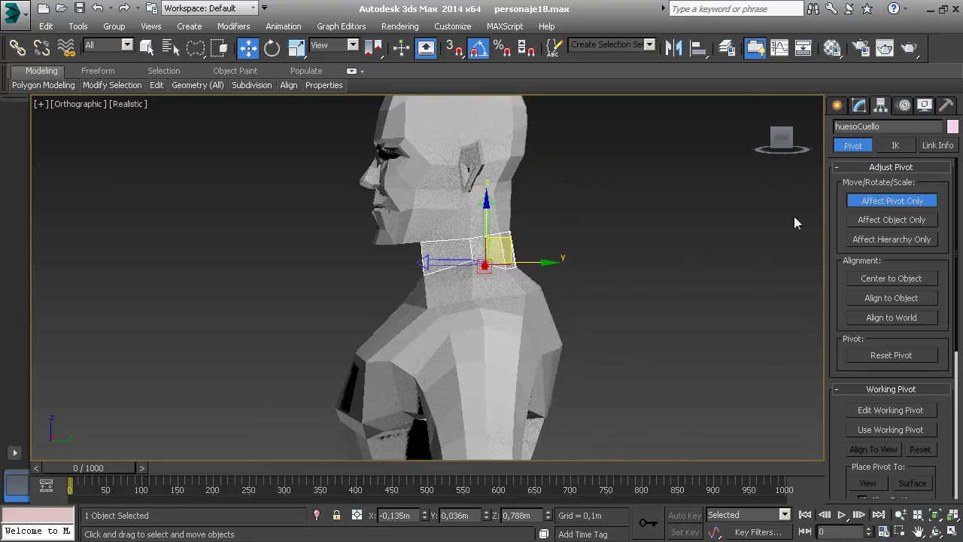
{"action": "left_click", "coordinate": [889, 201]}
Check the rotation centre of the chest huesoPectoral and move its pivot down to the lower rib cage near the spine.
{"action": "mouse_move", "coordinate": [529, 300]}
{"action": "middle_mouse_down"}
{"action": "mouse_move", "coordinate": [528, 273]}
{"action": "mouse_move", "coordinate": [603, 286]}
{"action": "mouse_move", "coordinate": [523, 290]}
{"action": "mouse_move", "coordinate": [525, 301]}
{"action": "middle_mouse_up"}
{"action": "left_click", "coordinate": [512, 279]}
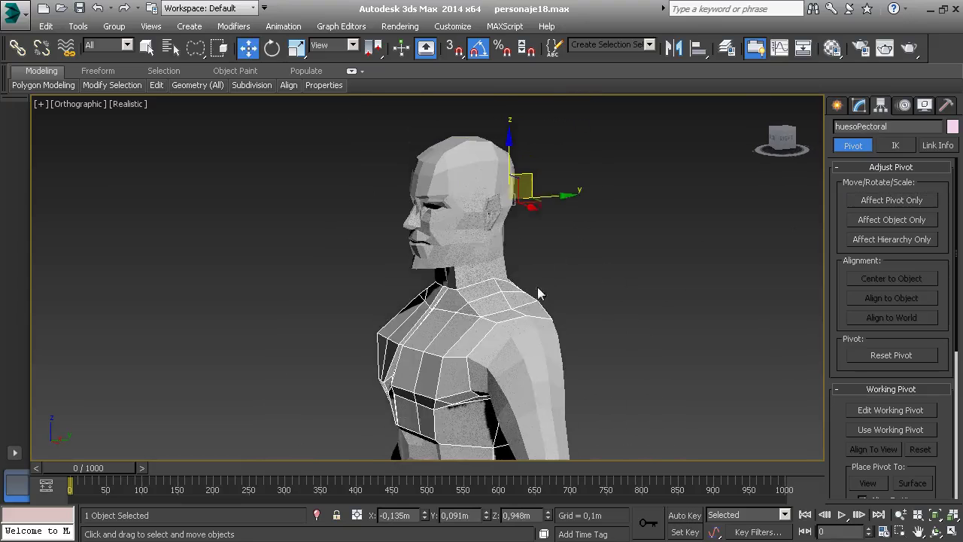
{"action": "key", "text": "e"}
{"action": "left_click_drag", "start_coordinate": [464, 189], "coordinate": [484, 194]}
{"action": "middle_click_drag", "start_coordinate": [572, 267], "coordinate": [584, 242], "text": "alt"}
{"action": "key", "text": "w"}
{"action": "left_click_drag", "start_coordinate": [547, 135], "coordinate": [519, 363]}
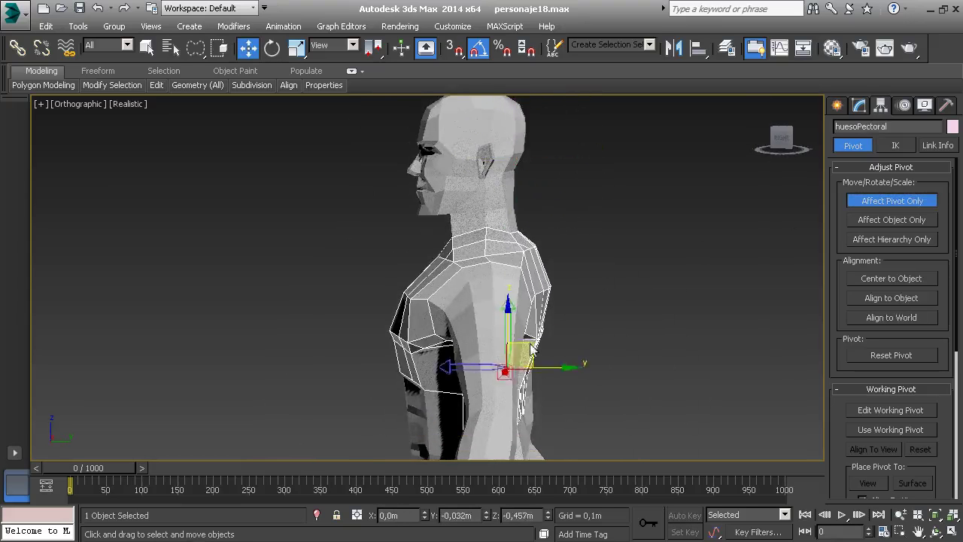
{"action": "middle_click_drag", "start_coordinate": [519, 363], "coordinate": [563, 202], "text": "alt"}
{"action": "middle_click_drag", "start_coordinate": [591, 253], "coordinate": [528, 264], "text": "alt"}
Move the pivot of the abdomen huesoAbdominal down to the lower back at waist height.
{"action": "left_click", "coordinate": [462, 303]}
{"action": "middle_click_drag", "start_coordinate": [466, 304], "coordinate": [538, 282], "text": "alt"}
{"action": "left_click_drag", "start_coordinate": [547, 133], "coordinate": [553, 333]}
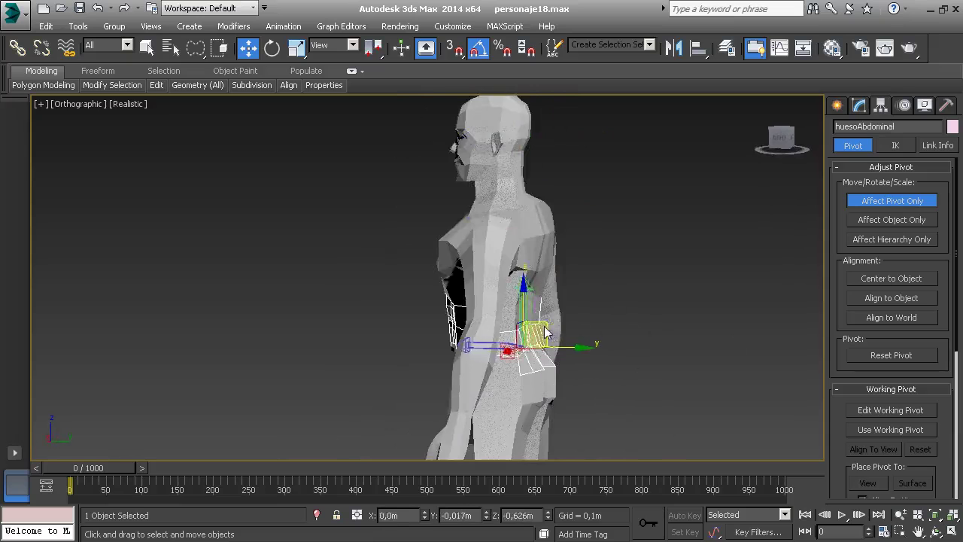
{"action": "middle_click_drag", "start_coordinate": [547, 333], "coordinate": [566, 327], "text": "alt"}
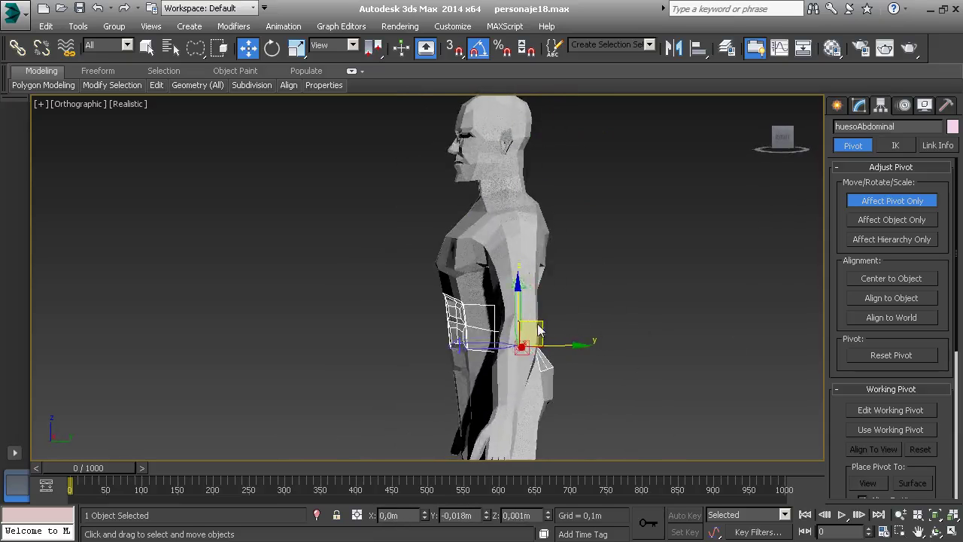
Select the pelvis piece and move its pivot from the head down to the hips.
{"action": "middle_click_drag", "start_coordinate": [492, 384], "coordinate": [493, 316]}
{"action": "left_click", "coordinate": [555, 316]}
{"action": "mouse_move", "coordinate": [555, 317]}
{"action": "middle_mouse_down", "text": "alt"}
{"action": "mouse_move", "coordinate": [676, 307]}
{"action": "mouse_move", "coordinate": [564, 321]}
{"action": "middle_mouse_up", "text": "alt"}
{"action": "scroll", "coordinate": [557, 346], "scroll_direction": "down", "scroll_amount": 2}
{"action": "left_click_drag", "start_coordinate": [559, 170], "coordinate": [546, 376]}
{"action": "mouse_move", "coordinate": [545, 376]}
{"action": "middle_mouse_down", "text": "alt"}
{"action": "mouse_move", "coordinate": [458, 341]}
{"action": "mouse_move", "coordinate": [491, 374]}
{"action": "mouse_move", "coordinate": [694, 351]}
{"action": "mouse_move", "coordinate": [612, 362]}
{"action": "mouse_move", "coordinate": [526, 317]}
{"action": "mouse_move", "coordinate": [574, 310]}
{"action": "mouse_move", "coordinate": [548, 342]}
{"action": "mouse_move", "coordinate": [548, 359]}
{"action": "middle_mouse_up", "text": "alt"}
Place the pivot of the upper arm huesoBrazoD inside the shoulder joint, aligning it from the front and the side.
{"action": "left_click", "coordinate": [553, 241]}
{"action": "middle_click_drag", "start_coordinate": [548, 358], "coordinate": [583, 316], "text": "alt"}
{"action": "scroll", "coordinate": [547, 264], "scroll_direction": "up", "scroll_amount": 3}
{"action": "middle_click_drag", "start_coordinate": [546, 260], "coordinate": [466, 215], "text": "alt"}
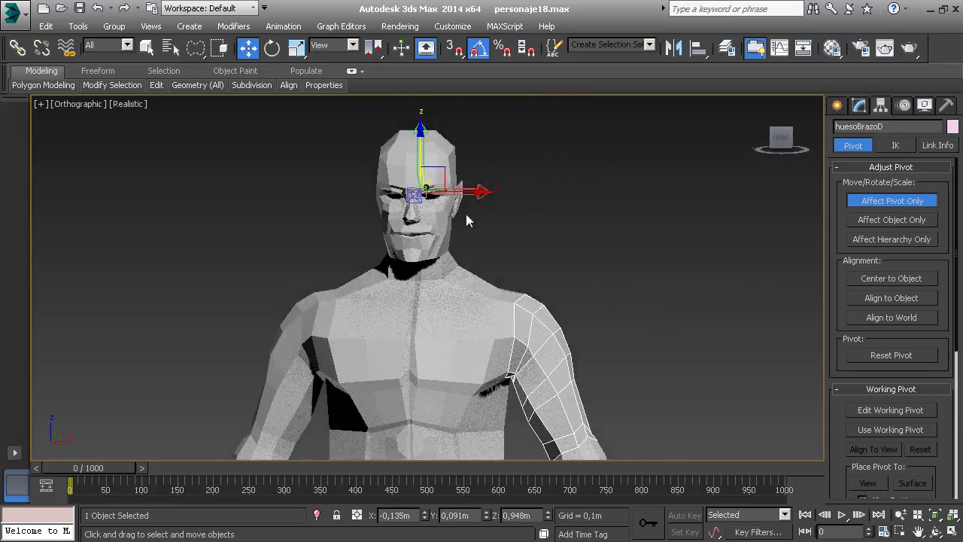
{"action": "left_click_drag", "start_coordinate": [446, 175], "coordinate": [556, 292]}
{"action": "middle_click_drag", "start_coordinate": [547, 301], "coordinate": [434, 320], "text": "alt"}
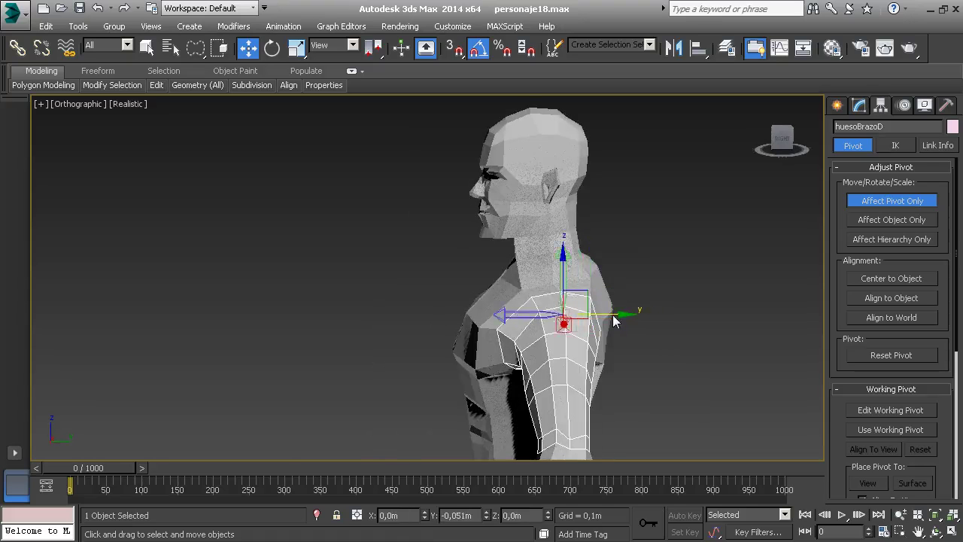
{"action": "middle_click_drag", "start_coordinate": [556, 326], "coordinate": [666, 310], "text": "alt"}
Place the pivot of the forearm huesoAntebrazoD at the elbow, adjusting its depth from the side.
{"action": "middle_click_drag", "start_coordinate": [628, 375], "coordinate": [589, 206]}
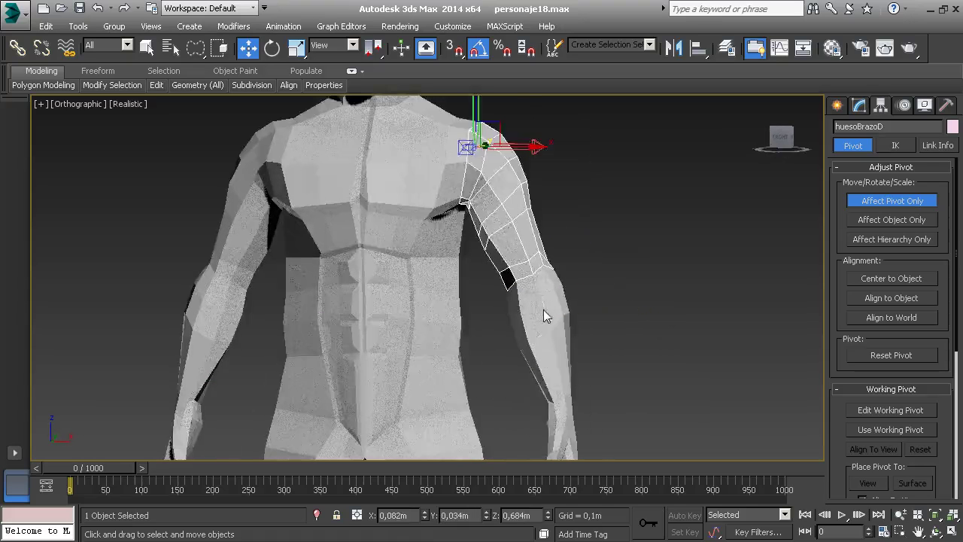
{"action": "left_click", "coordinate": [545, 310]}
{"action": "middle_click_drag", "start_coordinate": [560, 280], "coordinate": [570, 320], "text": "alt"}
{"action": "scroll", "coordinate": [570, 319], "scroll_direction": "down", "scroll_amount": 3}
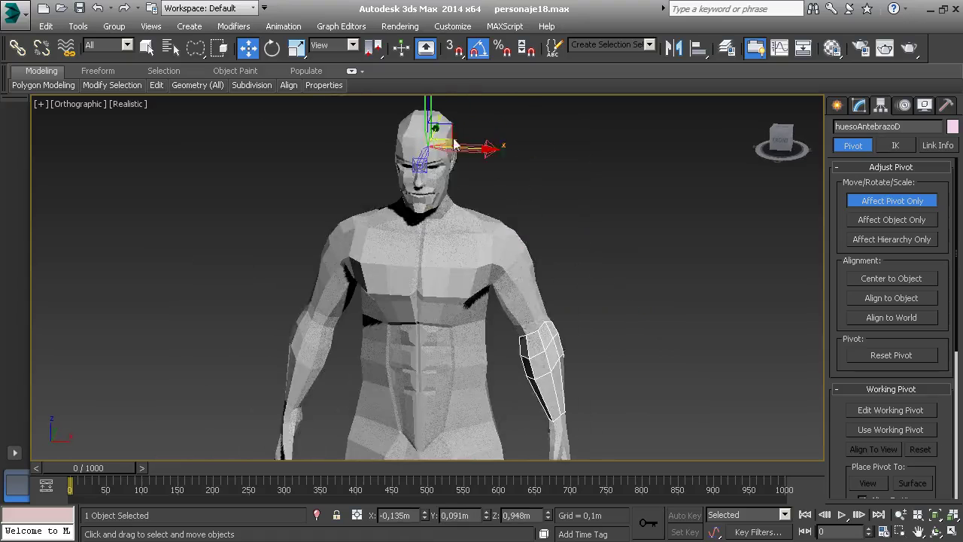
{"action": "left_click_drag", "start_coordinate": [454, 144], "coordinate": [550, 314]}
{"action": "middle_click_drag", "start_coordinate": [549, 315], "coordinate": [581, 344], "text": "alt"}
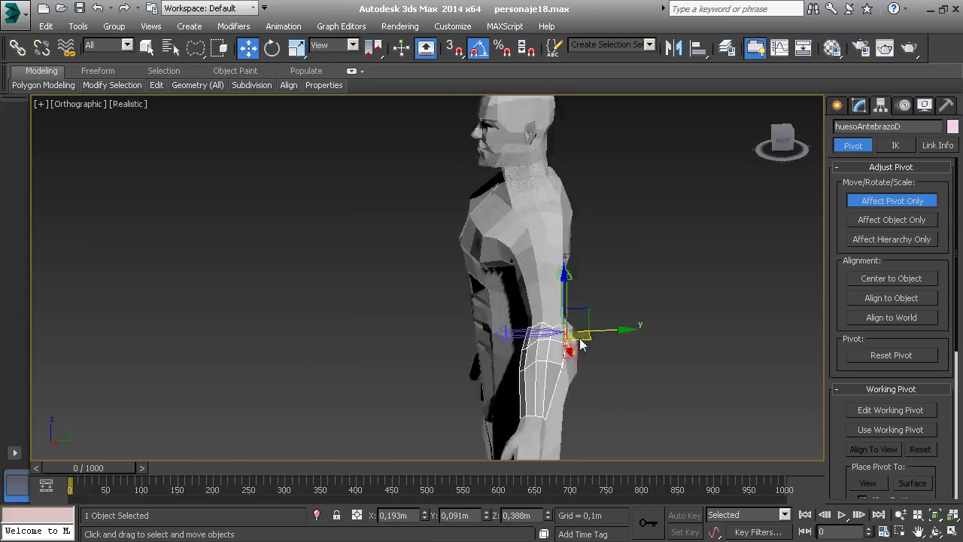
{"action": "scroll", "coordinate": [580, 340], "scroll_direction": "up", "scroll_amount": 2}
{"action": "left_click_drag", "start_coordinate": [582, 316], "coordinate": [572, 305]}
Place the pivot of the hand huesoManoD at the wrist, fine-tuning it from several angles.
{"action": "middle_click_drag", "start_coordinate": [519, 314], "coordinate": [488, 366], "text": "alt"}
{"action": "left_click", "coordinate": [516, 354]}
{"action": "scroll", "coordinate": [488, 367], "scroll_direction": "down", "scroll_amount": 5}
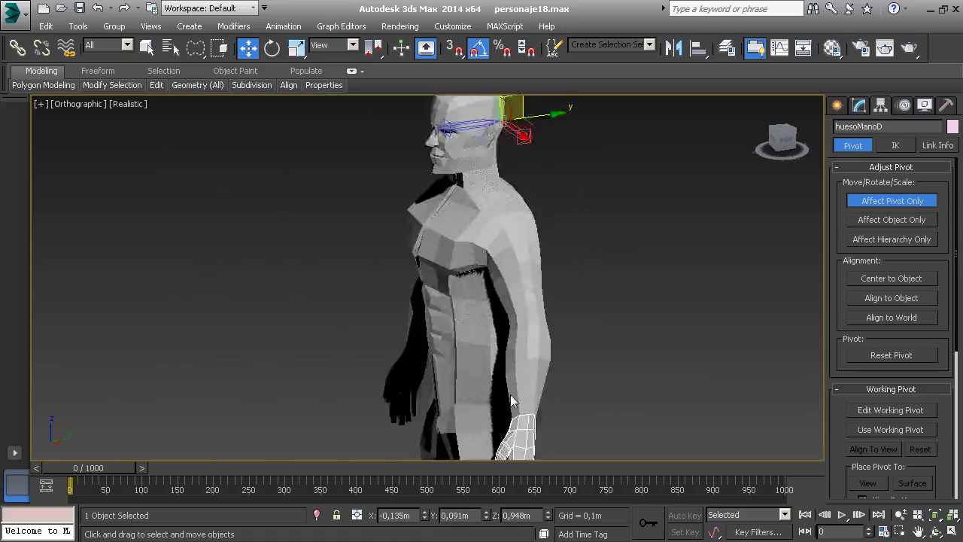
{"action": "middle_click_drag", "start_coordinate": [525, 180], "coordinate": [487, 207], "text": "alt"}
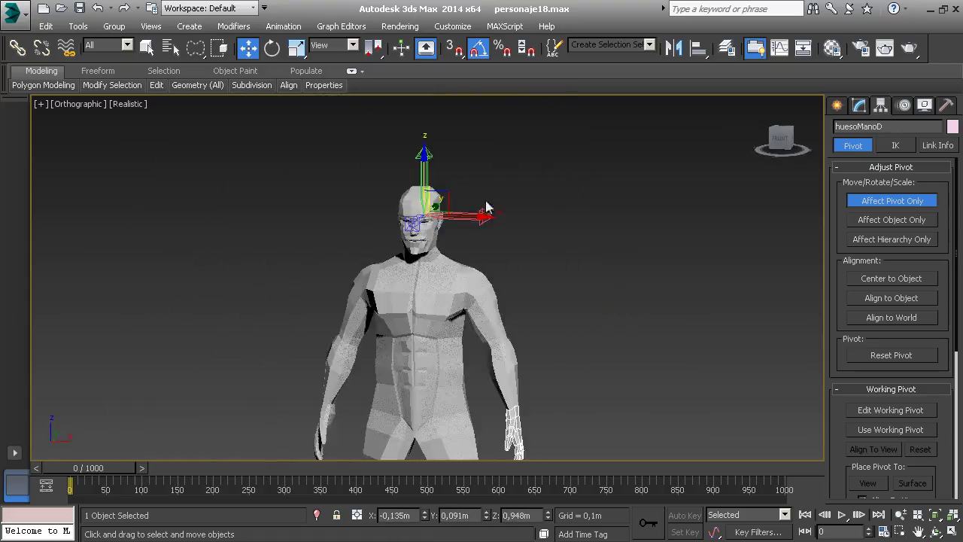
{"action": "left_click_drag", "start_coordinate": [450, 199], "coordinate": [519, 366]}
{"action": "middle_click_drag", "start_coordinate": [533, 393], "coordinate": [615, 296]}
{"action": "scroll", "coordinate": [615, 296], "scroll_direction": "up", "scroll_amount": 5}
{"action": "left_click_drag", "start_coordinate": [601, 263], "coordinate": [554, 258]}
{"action": "middle_click_drag", "start_coordinate": [554, 258], "coordinate": [633, 265], "text": "alt"}
{"action": "left_click_drag", "start_coordinate": [510, 266], "coordinate": [533, 266]}
{"action": "mouse_move", "coordinate": [533, 266]}
{"action": "middle_mouse_down", "text": "alt"}
{"action": "mouse_move", "coordinate": [490, 276]}
{"action": "mouse_move", "coordinate": [434, 269]}
{"action": "mouse_move", "coordinate": [543, 272]}
{"action": "middle_mouse_up", "text": "alt"}
Move the pivot of the upper arm huesoBrazoI to the shoulder joint and align it from the side.
{"action": "middle_click_drag", "start_coordinate": [459, 244], "coordinate": [664, 287]}
{"action": "scroll", "coordinate": [482, 268], "scroll_direction": "down", "scroll_amount": 3}
{"action": "middle_click_drag", "start_coordinate": [443, 209], "coordinate": [474, 326]}
{"action": "left_click", "coordinate": [453, 286]}
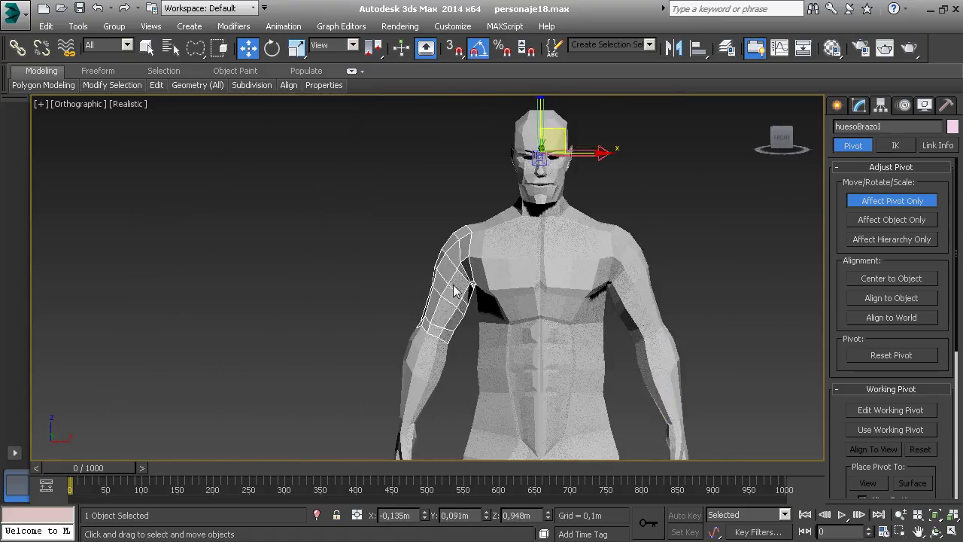
{"action": "left_click_drag", "start_coordinate": [564, 138], "coordinate": [475, 223]}
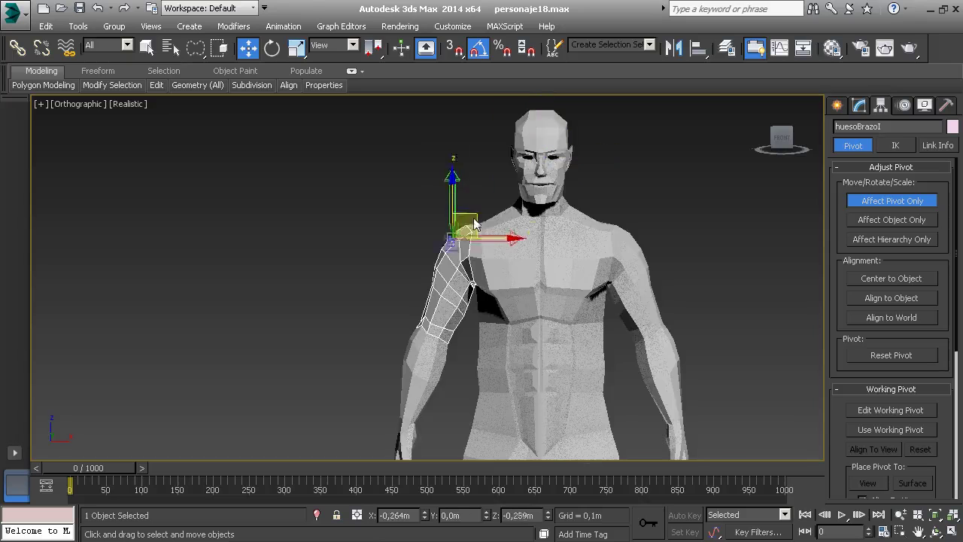
{"action": "middle_click_drag", "start_coordinate": [442, 230], "coordinate": [533, 246], "text": "alt"}
{"action": "scroll", "coordinate": [394, 244], "scroll_direction": "up", "scroll_amount": 2}
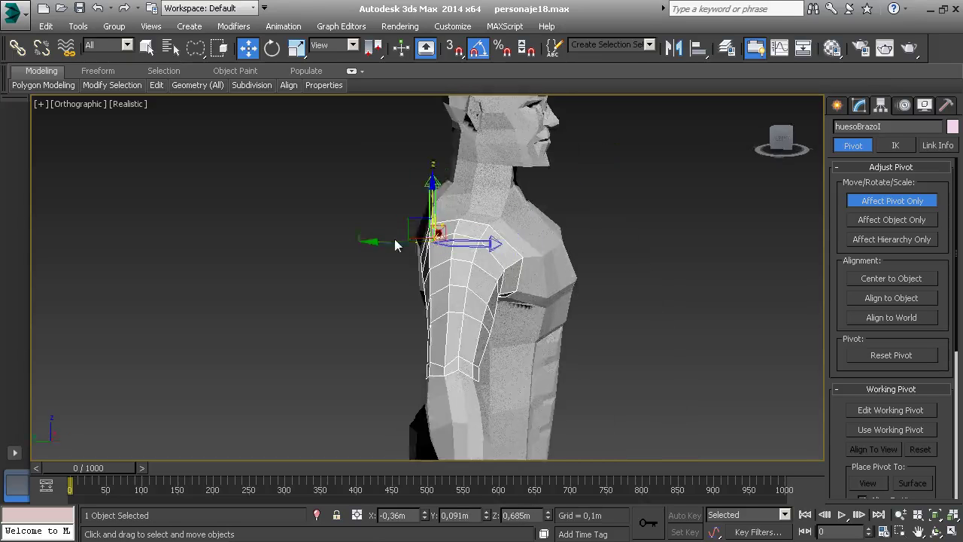
{"action": "middle_click_drag", "start_coordinate": [417, 245], "coordinate": [512, 267], "text": "alt"}
Move the pivot of the forearm huesoAntebrazoI to the elbow and refine its position from several angles.
{"action": "left_click", "coordinate": [397, 308]}
{"action": "middle_click_drag", "start_coordinate": [397, 309], "coordinate": [489, 363], "text": "alt"}
{"action": "left_click_drag", "start_coordinate": [462, 128], "coordinate": [414, 335]}
{"action": "middle_click_drag", "start_coordinate": [414, 335], "coordinate": [469, 354], "text": "alt"}
{"action": "left_click_drag", "start_coordinate": [468, 353], "coordinate": [451, 351]}
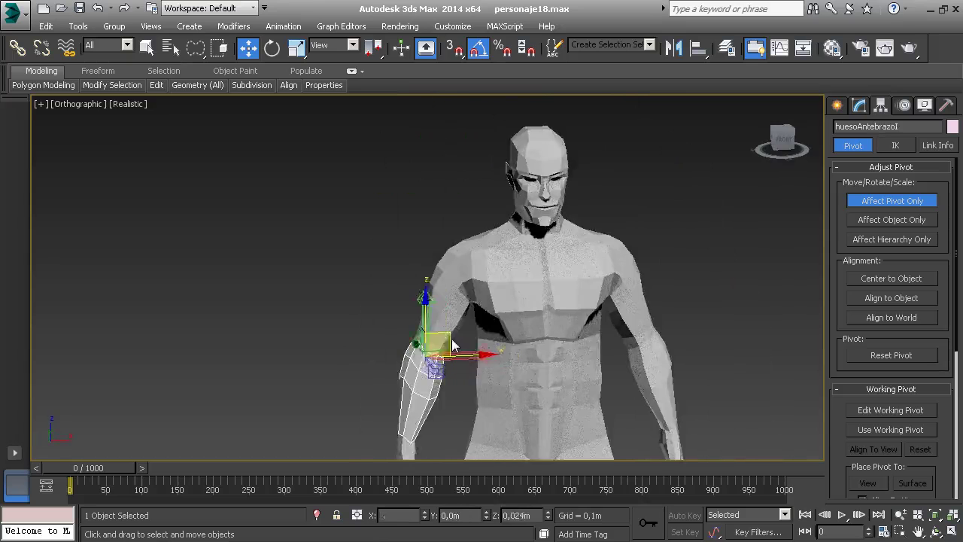
{"action": "middle_click_drag", "start_coordinate": [452, 351], "coordinate": [380, 307], "text": "alt"}
{"action": "mouse_move", "coordinate": [380, 307]}
{"action": "left_mouse_down"}
{"action": "mouse_move", "coordinate": [364, 306]}
{"action": "mouse_move", "coordinate": [382, 306]}
{"action": "left_mouse_up"}
{"action": "middle_click_drag", "start_coordinate": [381, 306], "coordinate": [433, 267], "text": "alt"}
{"action": "scroll", "coordinate": [431, 265], "scroll_direction": "down", "scroll_amount": 2}
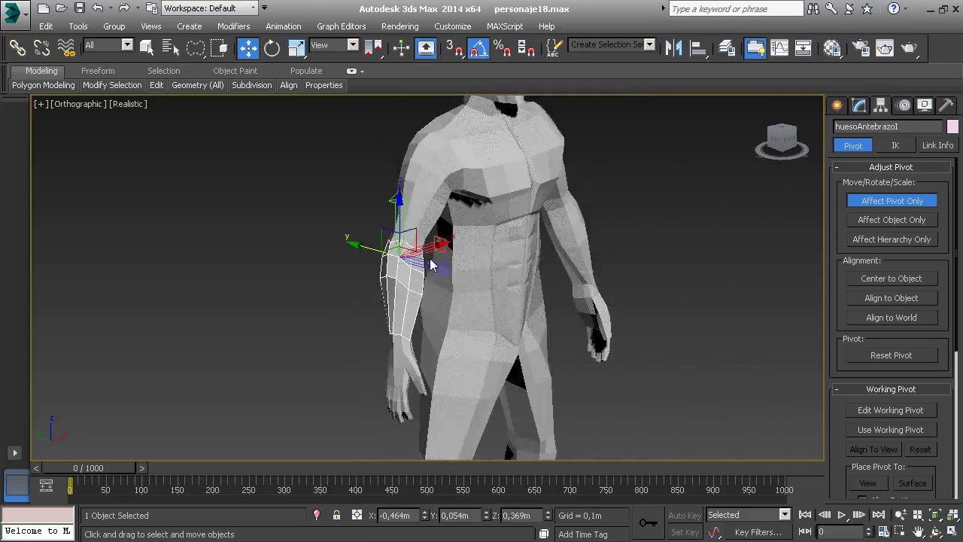
Move the pivot of the hand huesoManoI to the wrist, at about X -0.535 m, Y -0.01 m, Z 0.154 m.
{"action": "middle_click_drag", "start_coordinate": [511, 241], "coordinate": [471, 293]}
{"action": "scroll", "coordinate": [471, 292], "scroll_direction": "down", "scroll_amount": 2}
{"action": "left_click", "coordinate": [404, 370]}
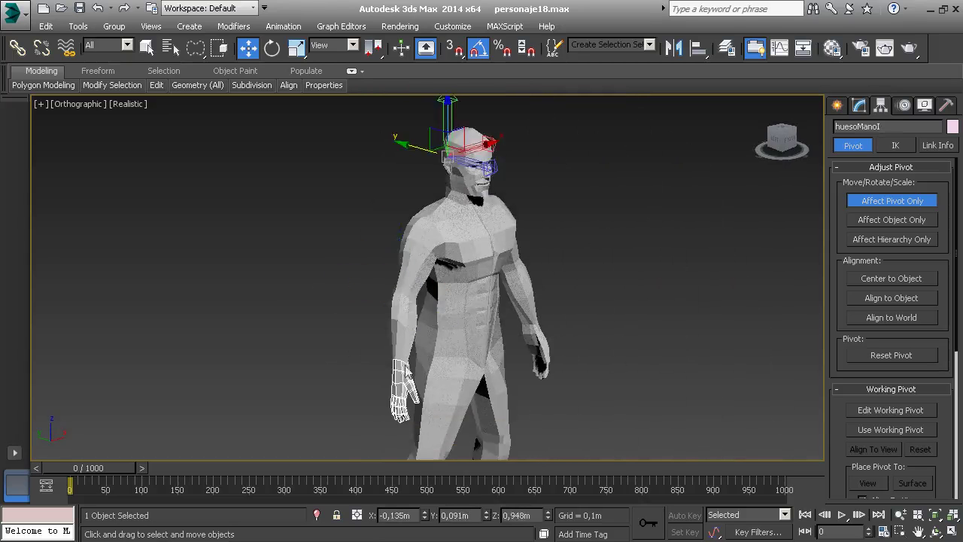
{"action": "left_click_drag", "start_coordinate": [465, 138], "coordinate": [418, 365]}
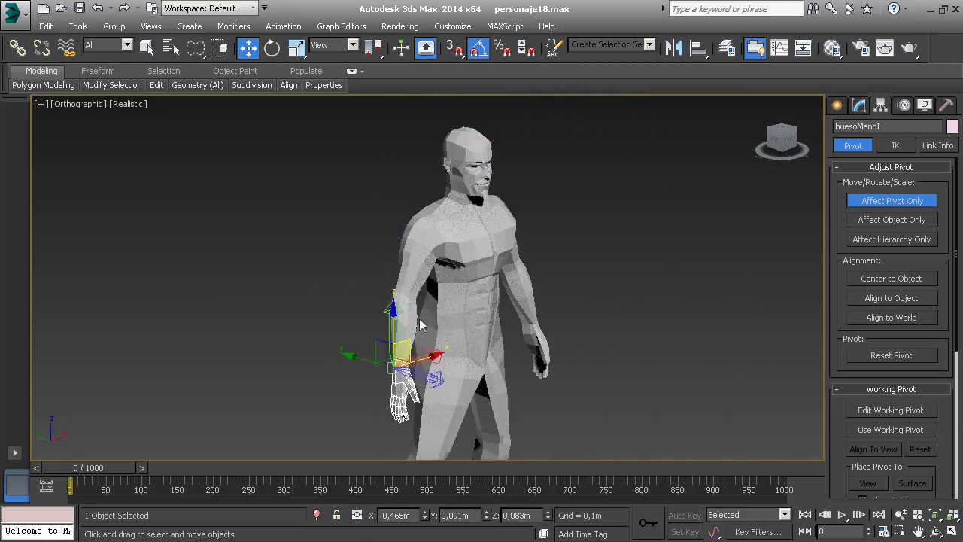
{"action": "scroll", "coordinate": [418, 365], "scroll_direction": "up", "scroll_amount": 5}
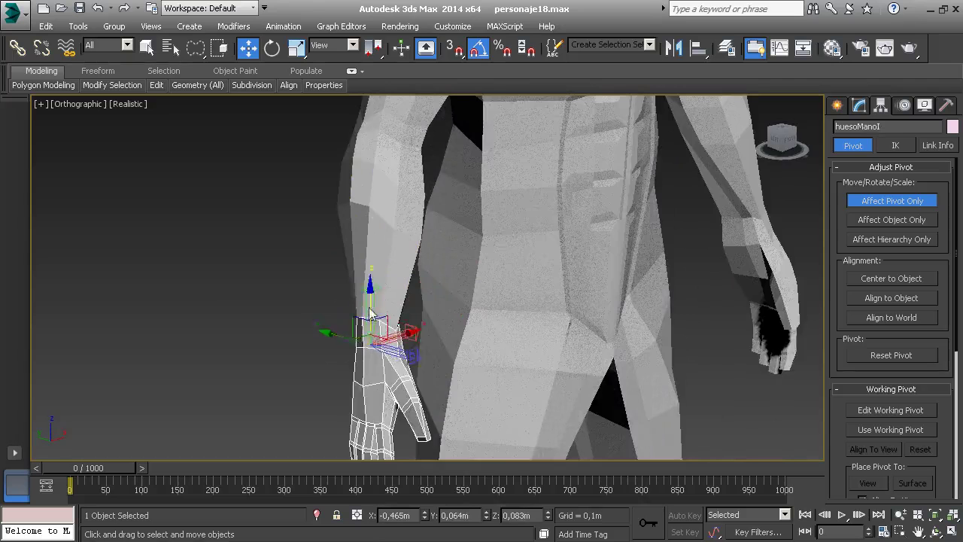
{"action": "middle_click_drag", "start_coordinate": [396, 299], "coordinate": [325, 277], "text": "alt"}
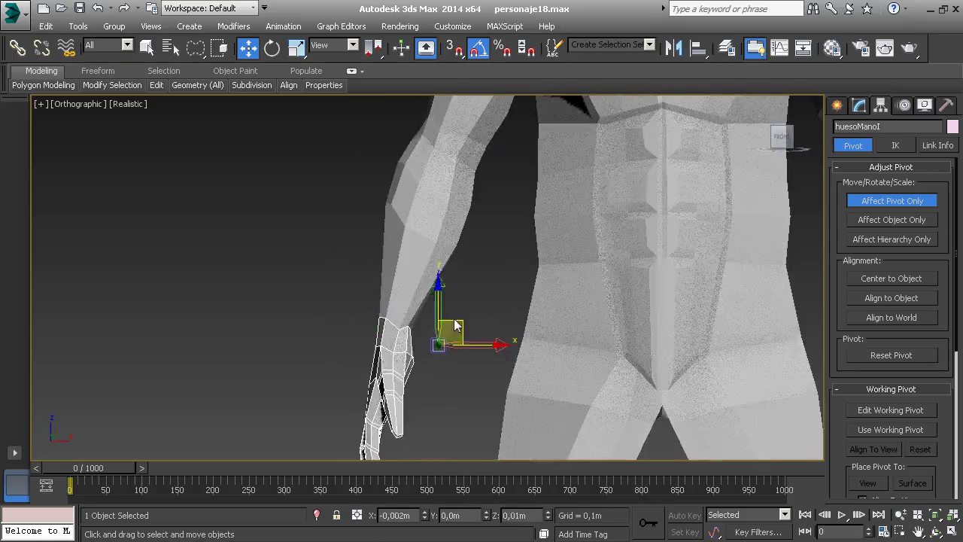
{"action": "middle_click_drag", "start_coordinate": [378, 307], "coordinate": [509, 320], "text": "alt"}
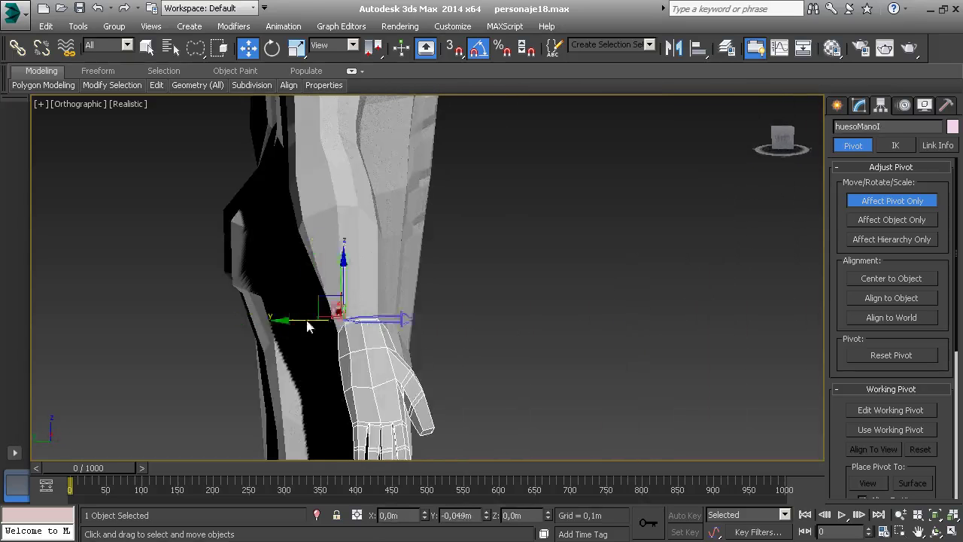
{"action": "middle_click_drag", "start_coordinate": [307, 325], "coordinate": [296, 315], "text": "alt"}
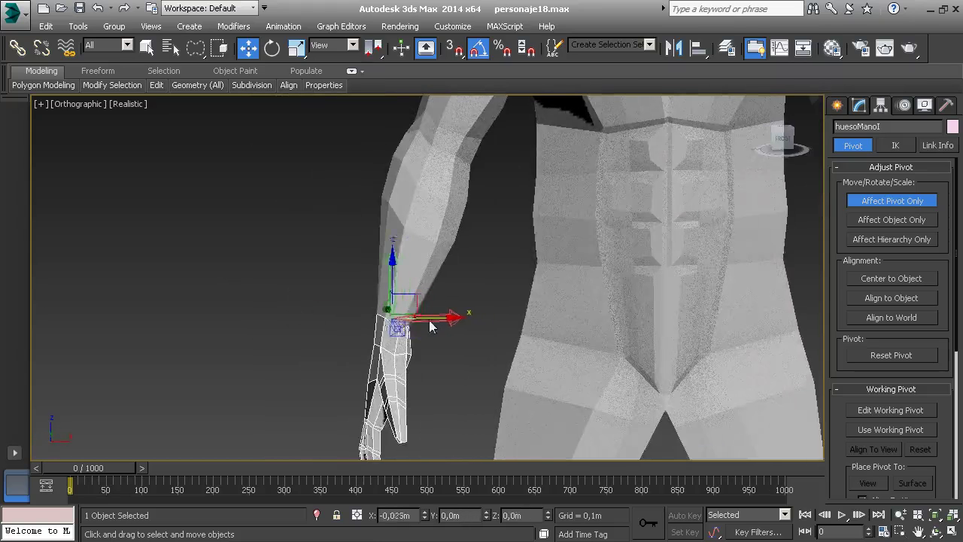
{"action": "scroll", "coordinate": [585, 285], "scroll_direction": "down", "scroll_amount": 6}
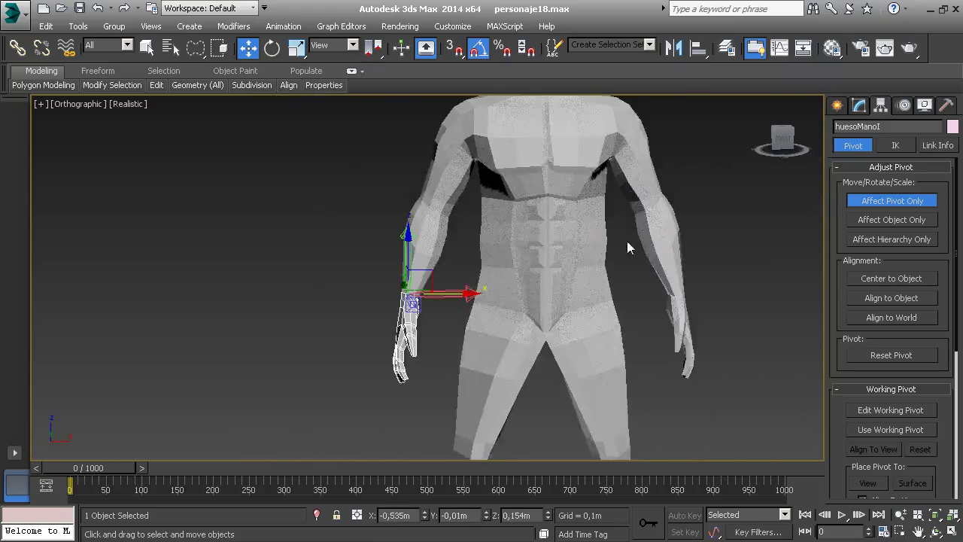
Move the pivot of the thigh huesoPiernaD to the hip joint, aligning it from the front and adjusting its depth from the side.
{"action": "middle_click_drag", "start_coordinate": [627, 242], "coordinate": [560, 305]}
{"action": "scroll", "coordinate": [592, 265], "scroll_direction": "up", "scroll_amount": 2}
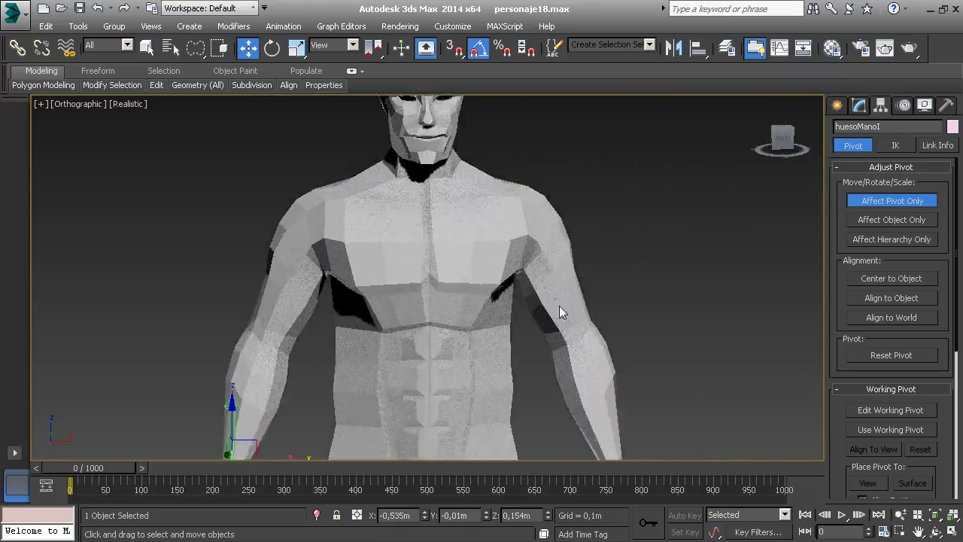
{"action": "scroll", "coordinate": [544, 287], "scroll_direction": "down", "scroll_amount": 2}
{"action": "middle_click_drag", "start_coordinate": [543, 339], "coordinate": [540, 274]}
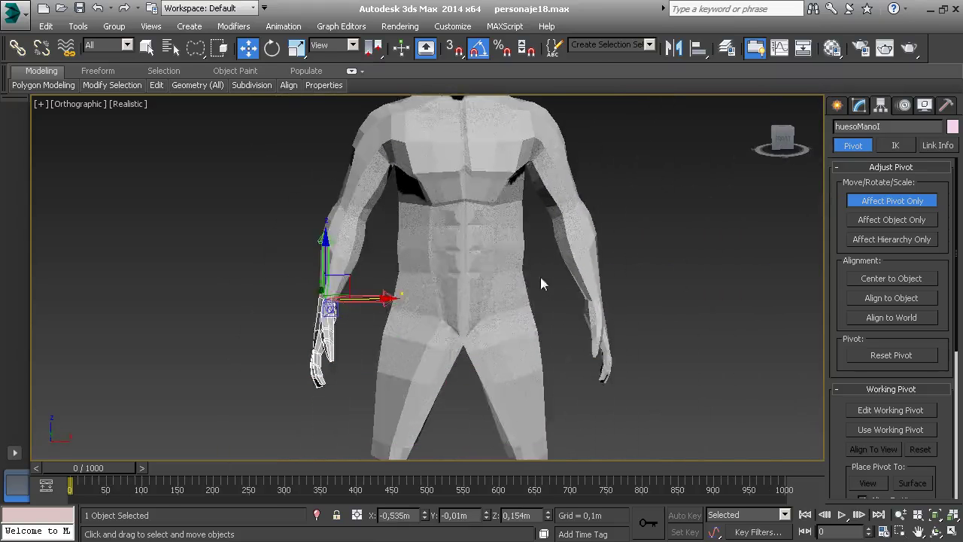
{"action": "left_click", "coordinate": [489, 267]}
{"action": "left_click", "coordinate": [513, 341]}
{"action": "middle_click_drag", "start_coordinate": [564, 377], "coordinate": [512, 224], "text": "alt"}
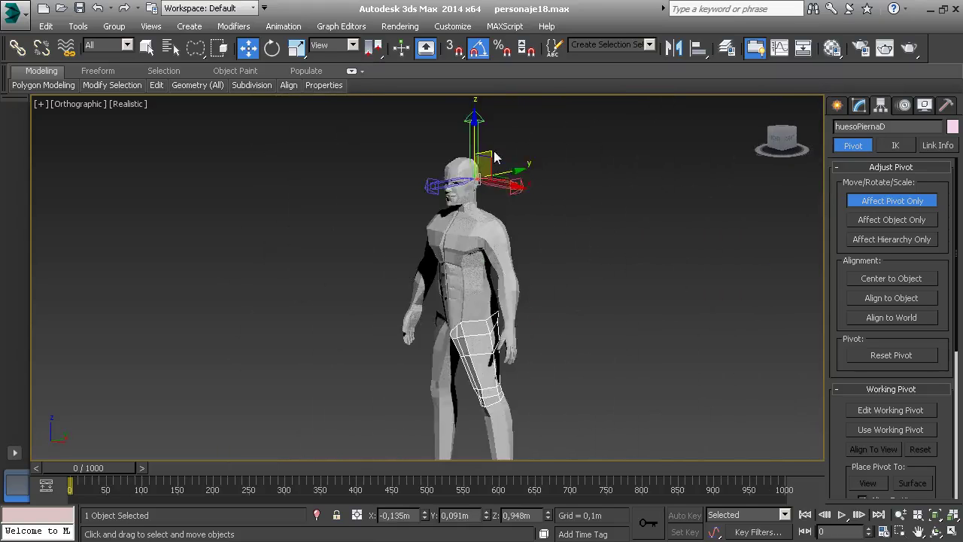
{"action": "left_click_drag", "start_coordinate": [495, 156], "coordinate": [497, 313]}
{"action": "middle_click_drag", "start_coordinate": [494, 304], "coordinate": [485, 324], "text": "alt"}
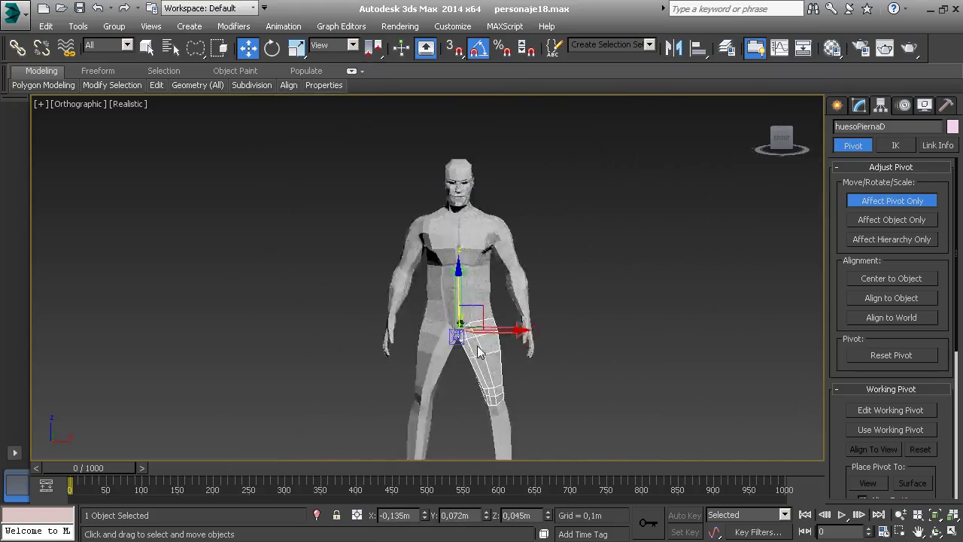
{"action": "scroll", "coordinate": [485, 322], "scroll_direction": "up", "scroll_amount": 3}
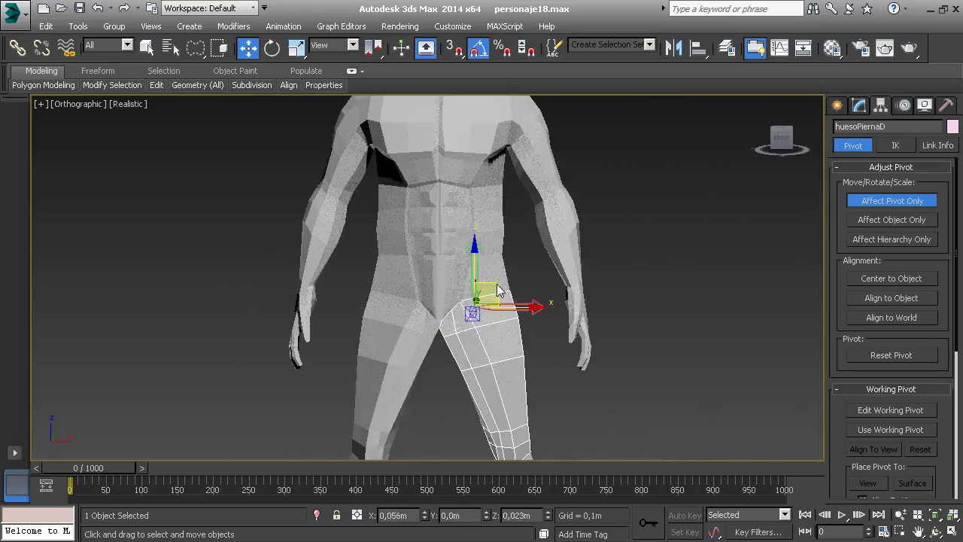
{"action": "middle_click_drag", "start_coordinate": [497, 290], "coordinate": [549, 308], "text": "alt"}
{"action": "left_click_drag", "start_coordinate": [561, 307], "coordinate": [539, 310]}
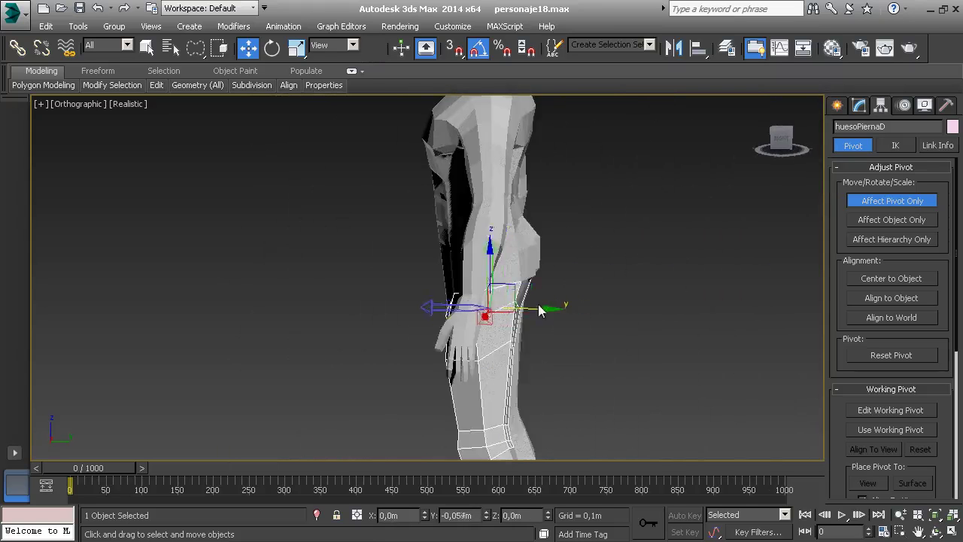
{"action": "middle_click_drag", "start_coordinate": [539, 310], "coordinate": [495, 291], "text": "alt"}
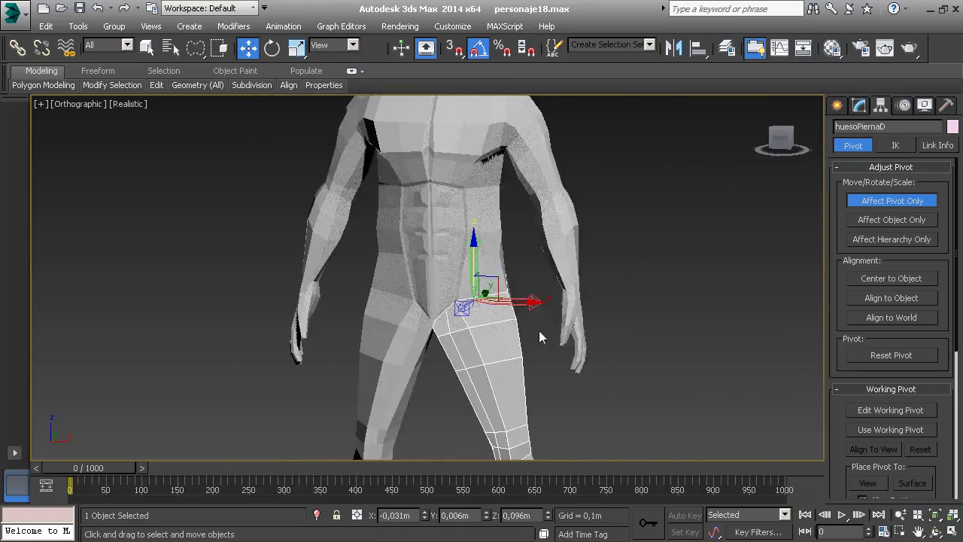
Lower the pivot of the shin huesoEspinillaD from the head to knee height, at about Z -0.409 m.
{"action": "mouse_move", "coordinate": [539, 331]}
{"action": "middle_mouse_down"}
{"action": "mouse_move", "coordinate": [528, 240]}
{"action": "mouse_move", "coordinate": [529, 337]}
{"action": "middle_mouse_up"}
{"action": "scroll", "coordinate": [529, 243], "scroll_direction": "down", "scroll_amount": 2}
{"action": "left_click", "coordinate": [520, 356]}
{"action": "scroll", "coordinate": [529, 337], "scroll_direction": "up", "scroll_amount": 2}
{"action": "middle_click_drag", "start_coordinate": [529, 339], "coordinate": [491, 349], "text": "alt"}
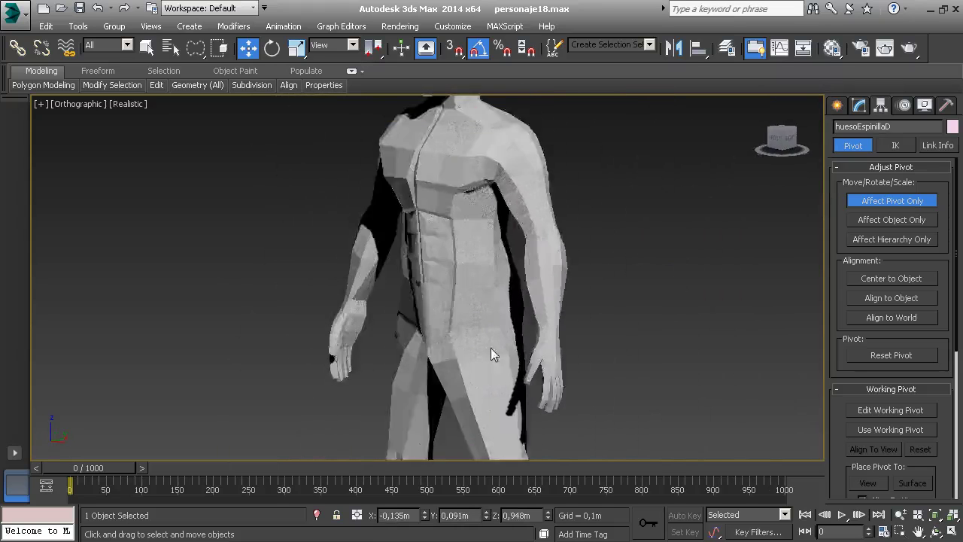
{"action": "scroll", "coordinate": [491, 348], "scroll_direction": "down", "scroll_amount": 2}
{"action": "left_click_drag", "start_coordinate": [501, 114], "coordinate": [512, 373]}
{"action": "middle_click_drag", "start_coordinate": [512, 372], "coordinate": [545, 384], "text": "alt"}
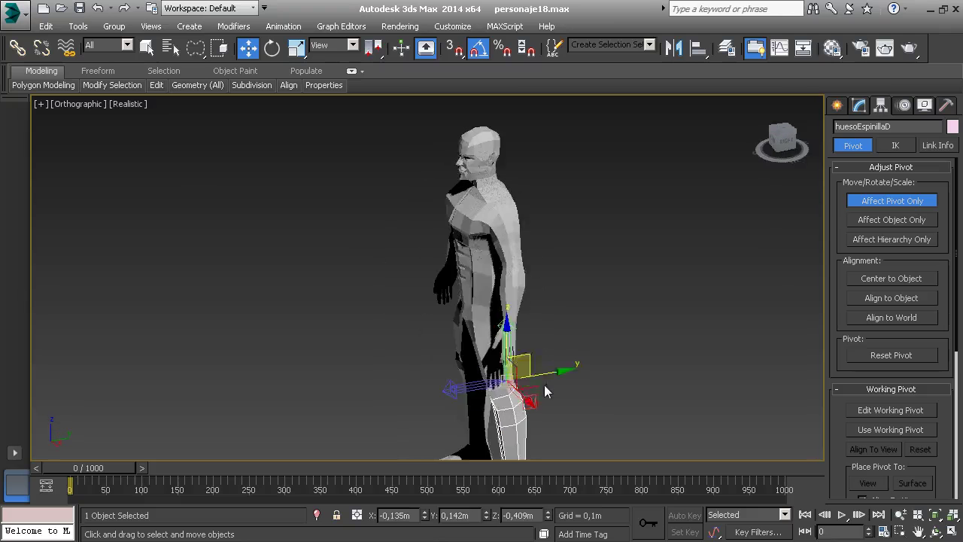
Center the pivot of huesoEspinillaD inside the knee, at about X 0.074 m, Y -0.007 m, Z -0.367 m.
{"action": "left_click_drag", "start_coordinate": [553, 372], "coordinate": [503, 395]}
{"action": "middle_click_drag", "start_coordinate": [503, 395], "coordinate": [570, 383], "text": "alt"}
{"action": "scroll", "coordinate": [570, 390], "scroll_direction": "up", "scroll_amount": 3}
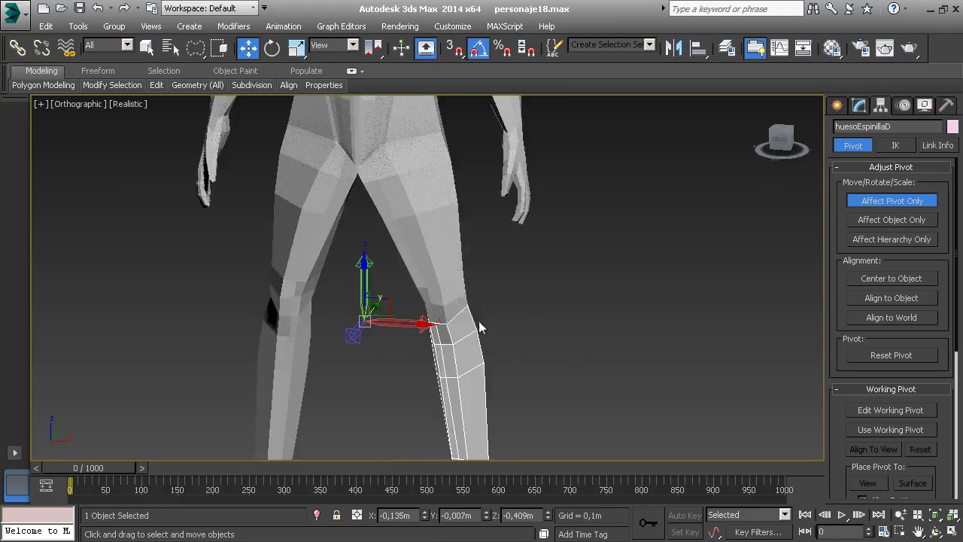
{"action": "left_click_drag", "start_coordinate": [382, 315], "coordinate": [455, 296]}
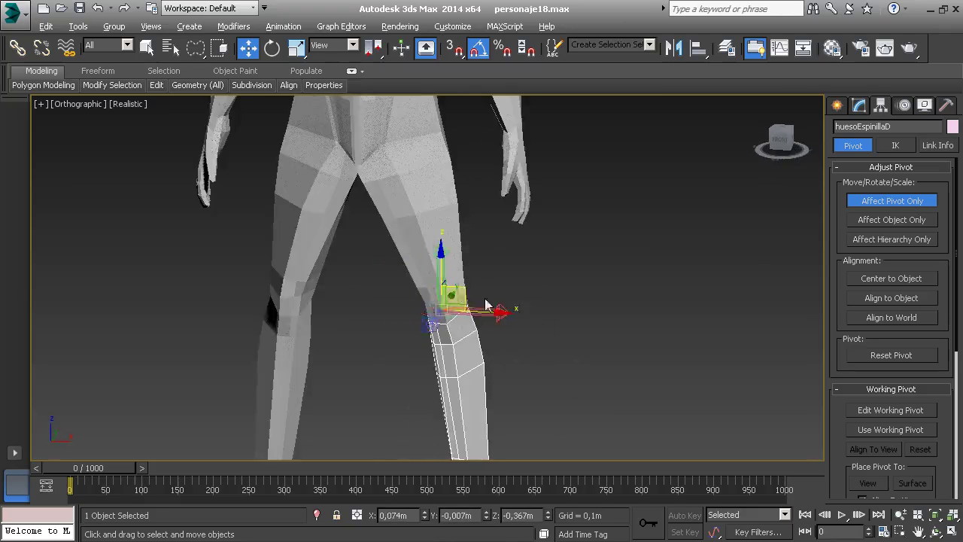
{"action": "middle_click_drag", "start_coordinate": [485, 305], "coordinate": [399, 308], "text": "alt"}
Move the pivot of the heel piece huesoTalonD down to the ankle and center it on the joint from the front.
{"action": "scroll", "coordinate": [464, 230], "scroll_direction": "down", "scroll_amount": 1}
{"action": "mouse_move", "coordinate": [459, 342]}
{"action": "middle_mouse_down"}
{"action": "mouse_move", "coordinate": [463, 229]}
{"action": "mouse_move", "coordinate": [473, 356]}
{"action": "middle_mouse_up"}
{"action": "left_click", "coordinate": [480, 349]}
{"action": "scroll", "coordinate": [473, 355], "scroll_direction": "down", "scroll_amount": 2}
{"action": "left_click_drag", "start_coordinate": [481, 180], "coordinate": [474, 343]}
{"action": "middle_click_drag", "start_coordinate": [543, 295], "coordinate": [558, 291], "text": "alt"}
{"action": "scroll", "coordinate": [434, 319], "scroll_direction": "up", "scroll_amount": 5}
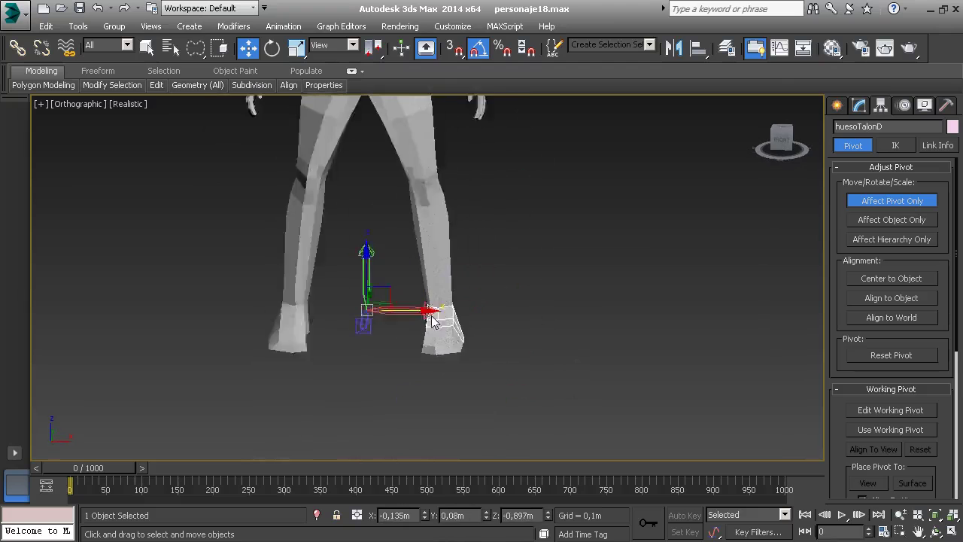
{"action": "left_click_drag", "start_coordinate": [362, 286], "coordinate": [465, 285]}
{"action": "middle_click_drag", "start_coordinate": [464, 289], "coordinate": [490, 299], "text": "alt"}
Move the pivot of the front foot piece huesoPuntaD down to the foot, where it meets the heel piece.
{"action": "left_click", "coordinate": [369, 356]}
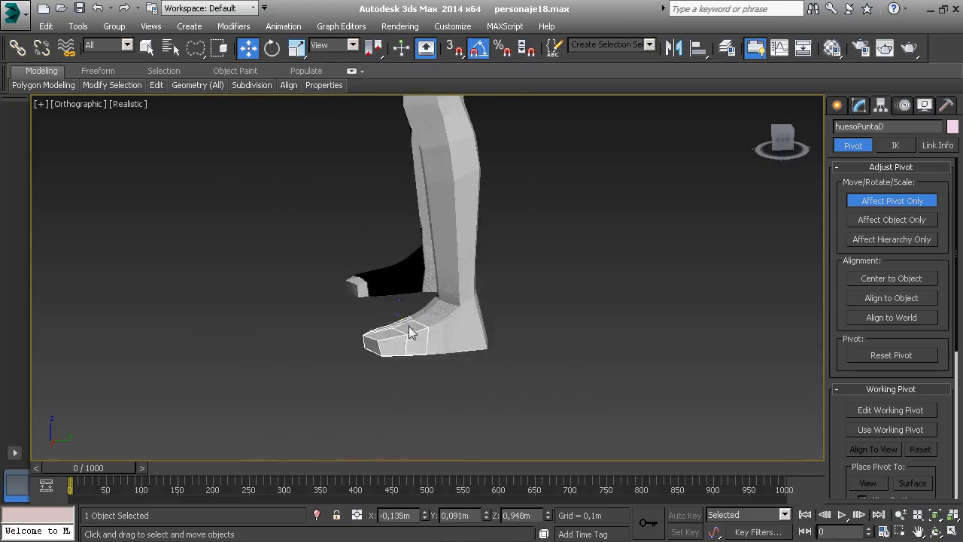
{"action": "scroll", "coordinate": [452, 413], "scroll_direction": "down", "scroll_amount": 6}
{"action": "left_click_drag", "start_coordinate": [438, 326], "coordinate": [448, 408]}
{"action": "middle_click_drag", "start_coordinate": [448, 408], "coordinate": [288, 347]}
{"action": "scroll", "coordinate": [423, 294], "scroll_direction": "up", "scroll_amount": 6}
Move the pivot of the thigh huesoPiernaI to the hip joint, at about X -0.251 m, Y -0.005 m, Z 0.047 m.
{"action": "middle_click_drag", "start_coordinate": [390, 331], "coordinate": [525, 179], "text": "alt"}
{"action": "left_click", "coordinate": [424, 281]}
{"action": "left_click_drag", "start_coordinate": [524, 144], "coordinate": [484, 383]}
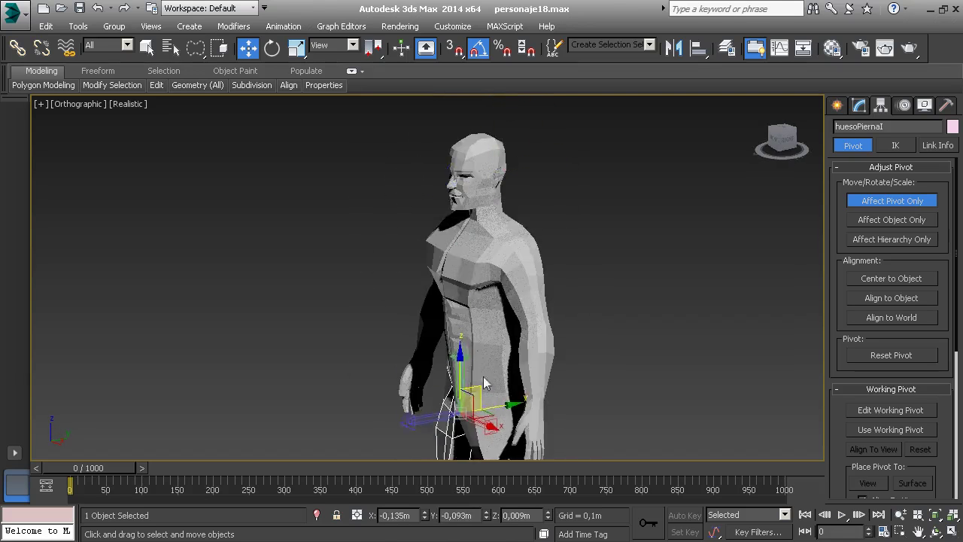
{"action": "middle_click_drag", "start_coordinate": [484, 383], "coordinate": [486, 321], "text": "alt"}
{"action": "scroll", "coordinate": [487, 318], "scroll_direction": "up", "scroll_amount": 4}
{"action": "left_click_drag", "start_coordinate": [507, 282], "coordinate": [449, 261]}
{"action": "middle_click_drag", "start_coordinate": [452, 263], "coordinate": [547, 273], "text": "alt"}
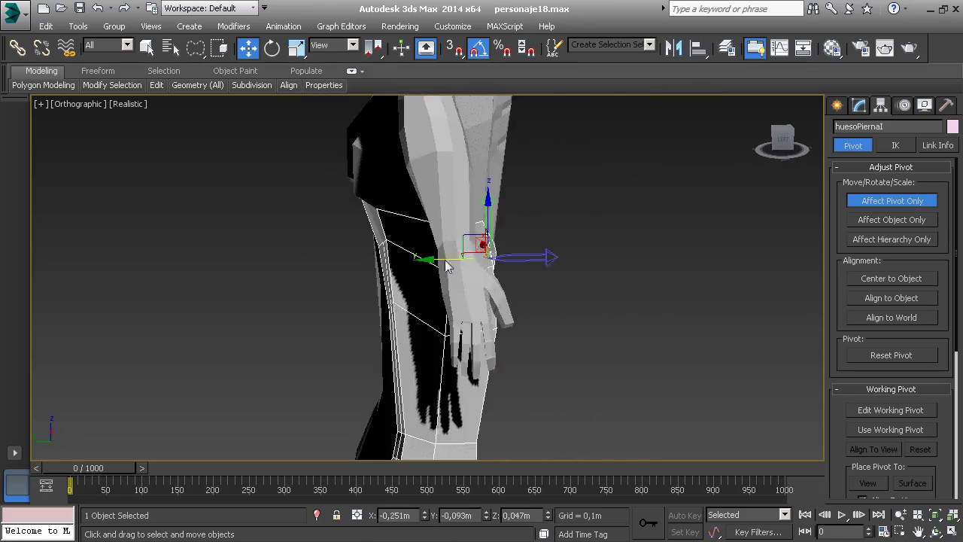
{"action": "left_click_drag", "start_coordinate": [447, 266], "coordinate": [402, 264]}
{"action": "middle_click_drag", "start_coordinate": [580, 303], "coordinate": [447, 310], "text": "alt"}
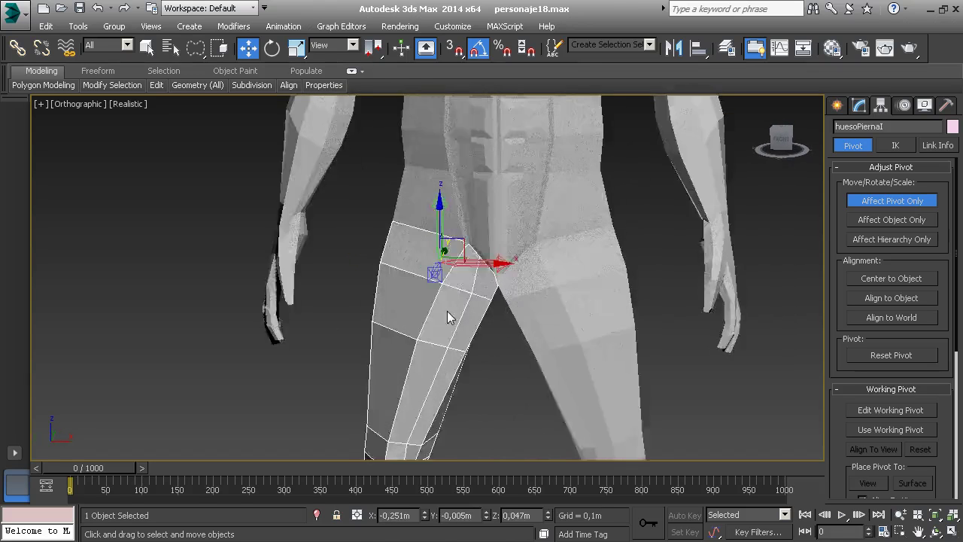
Lower the pivot of the shin huesoEspinillaI from the head towards the knee, to about Z -0.308 m.
{"action": "scroll", "coordinate": [446, 314], "scroll_direction": "down", "scroll_amount": 3}
{"action": "middle_click_drag", "start_coordinate": [445, 367], "coordinate": [443, 318]}
{"action": "left_click", "coordinate": [430, 383]}
{"action": "left_click", "coordinate": [419, 404]}
{"action": "middle_click_drag", "start_coordinate": [419, 404], "coordinate": [483, 376], "text": "alt"}
{"action": "left_click_drag", "start_coordinate": [538, 170], "coordinate": [498, 418]}
{"action": "scroll", "coordinate": [498, 418], "scroll_direction": "up", "scroll_amount": 4}
{"action": "middle_click_drag", "start_coordinate": [501, 256], "coordinate": [551, 285], "text": "alt"}
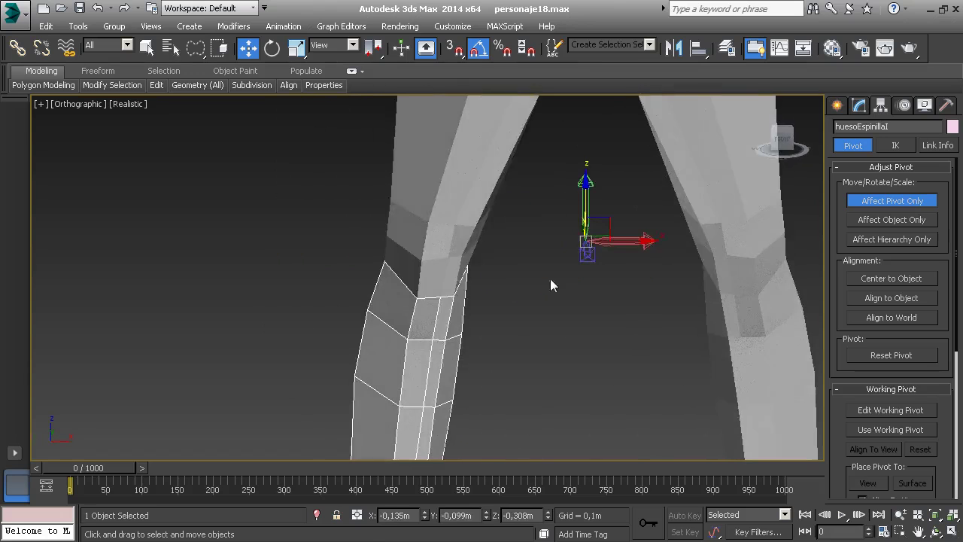
Center the pivot of huesoEspinillaI inside the knee, at about X -0.353 m, Y 0.009 m, Z -0.388 m.
{"action": "left_click_drag", "start_coordinate": [607, 236], "coordinate": [442, 294]}
{"action": "middle_click_drag", "start_coordinate": [442, 294], "coordinate": [566, 296], "text": "alt"}
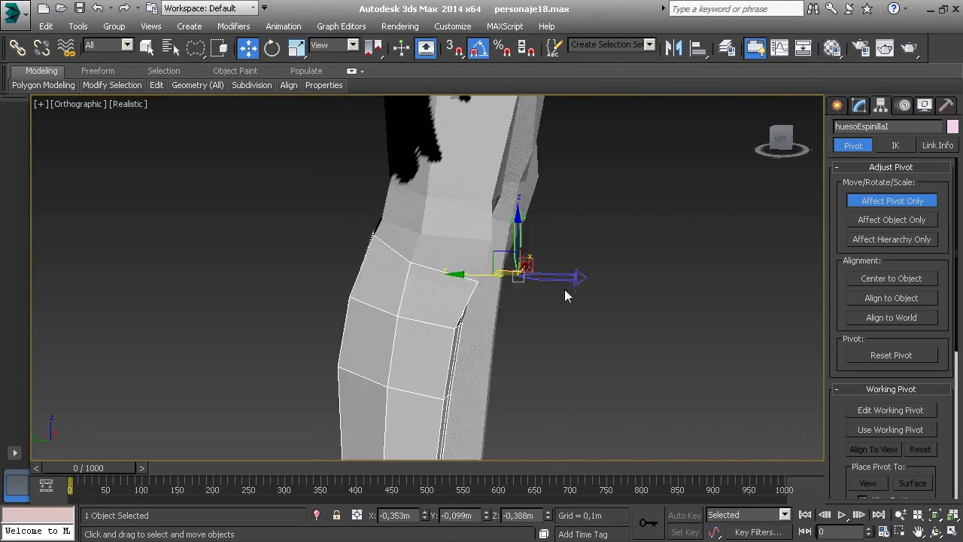
{"action": "left_click_drag", "start_coordinate": [563, 280], "coordinate": [494, 280]}
{"action": "middle_click_drag", "start_coordinate": [495, 280], "coordinate": [570, 293], "text": "alt"}
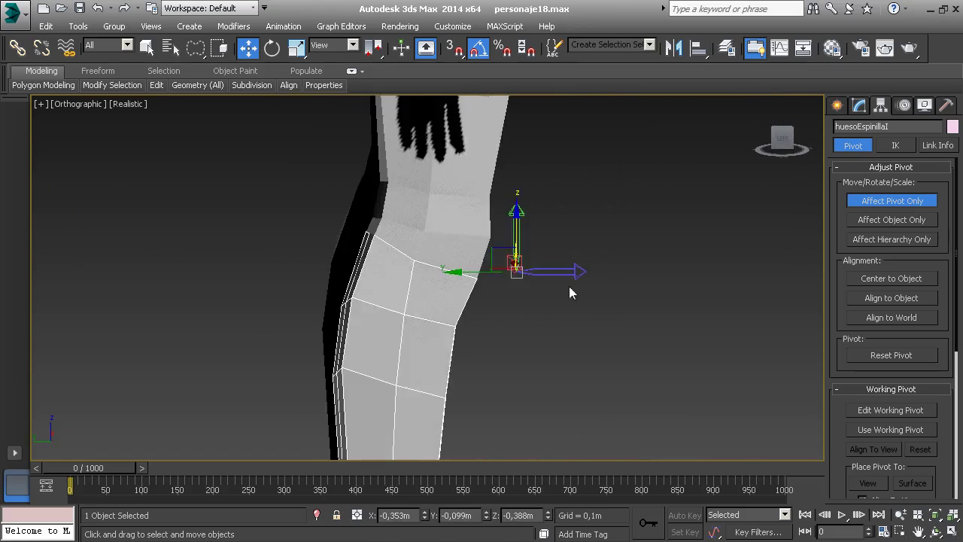
{"action": "left_click_drag", "start_coordinate": [484, 279], "coordinate": [403, 273]}
{"action": "middle_click_drag", "start_coordinate": [406, 277], "coordinate": [466, 275], "text": "alt"}
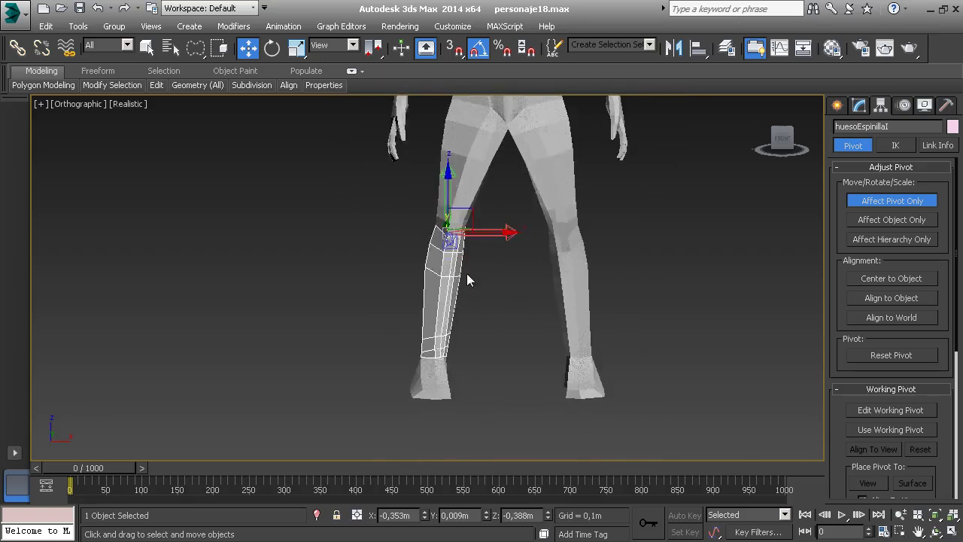
Lower the pivot of the heel piece huesoTalonI from the head to just above the ankle, at about Z -0.804 m.
{"action": "left_click", "coordinate": [419, 365]}
{"action": "scroll", "coordinate": [506, 368], "scroll_direction": "down", "scroll_amount": 4}
{"action": "middle_click_drag", "start_coordinate": [506, 367], "coordinate": [501, 282], "text": "alt"}
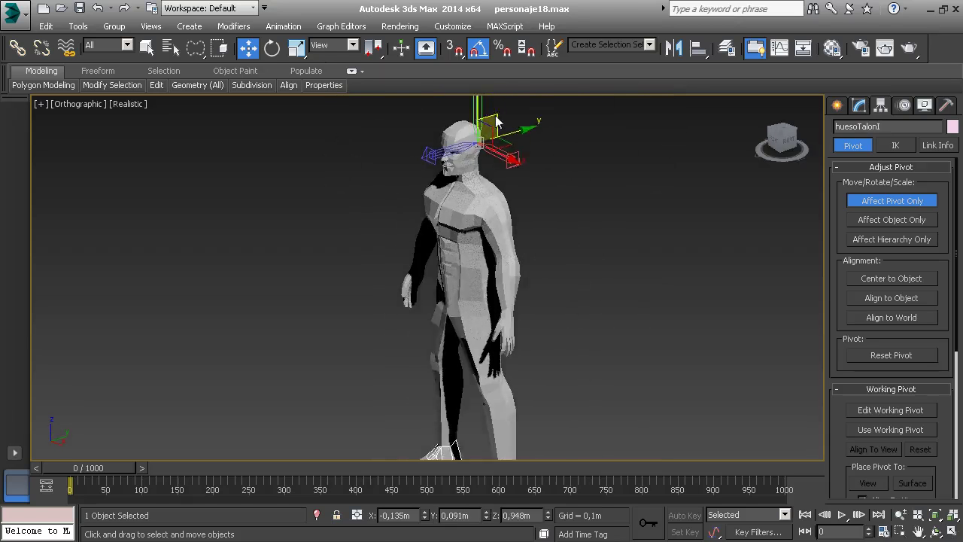
{"action": "left_click_drag", "start_coordinate": [496, 118], "coordinate": [466, 431]}
{"action": "middle_click_drag", "start_coordinate": [471, 375], "coordinate": [486, 310]}
{"action": "middle_click_drag", "start_coordinate": [478, 354], "coordinate": [475, 246]}
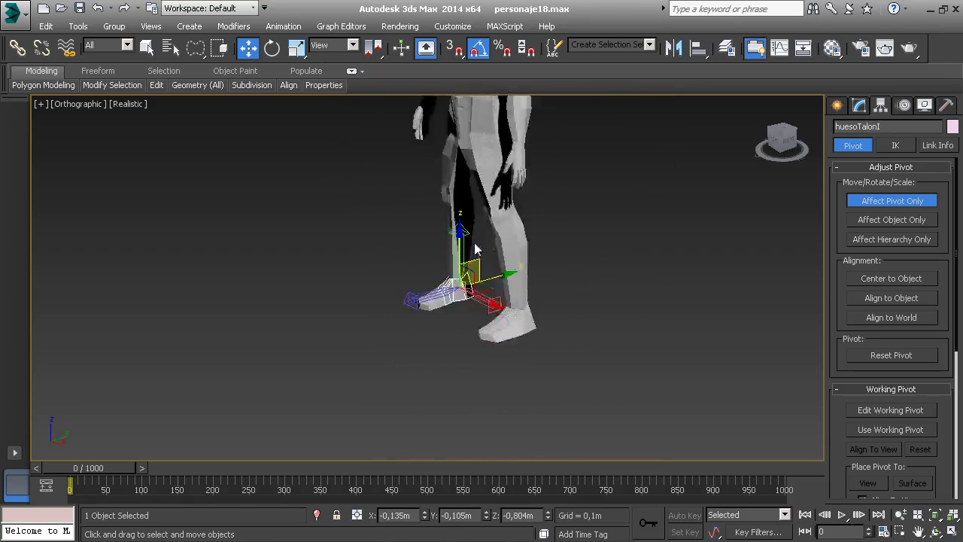
{"action": "scroll", "coordinate": [475, 249], "scroll_direction": "up", "scroll_amount": 10}
Center the pivot of huesoTalonI inside the ankle joint, at about X -0.404 m, Y 0.086 m, Z -0.88 m.
{"action": "left_click_drag", "start_coordinate": [251, 219], "coordinate": [373, 196]}
{"action": "middle_click_drag", "start_coordinate": [373, 196], "coordinate": [687, 233], "text": "alt"}
{"action": "scroll", "coordinate": [688, 233], "scroll_direction": "down", "scroll_amount": 2}
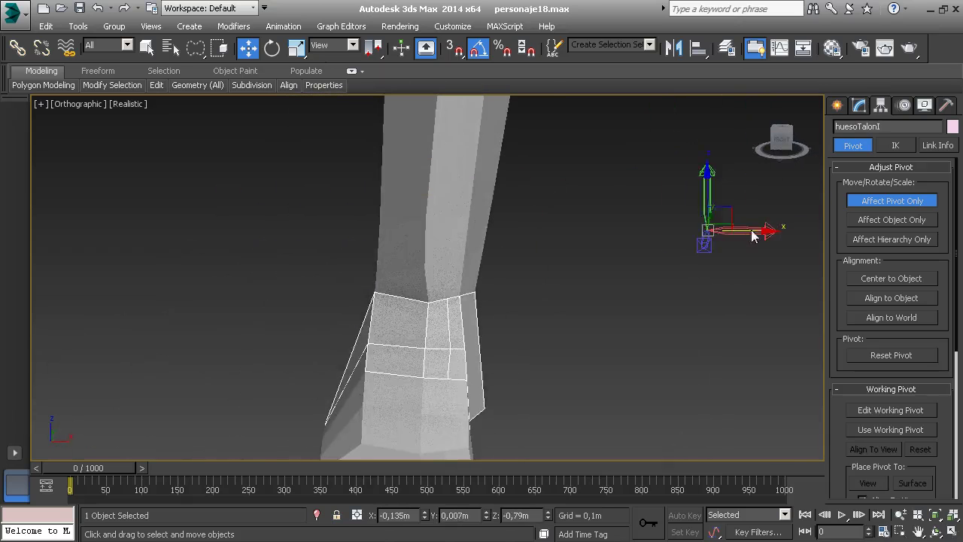
{"action": "middle_click_drag", "start_coordinate": [480, 233], "coordinate": [426, 176], "text": "alt"}
{"action": "left_click_drag", "start_coordinate": [426, 181], "coordinate": [360, 277]}
{"action": "scroll", "coordinate": [502, 260], "scroll_direction": "down", "scroll_amount": 10}
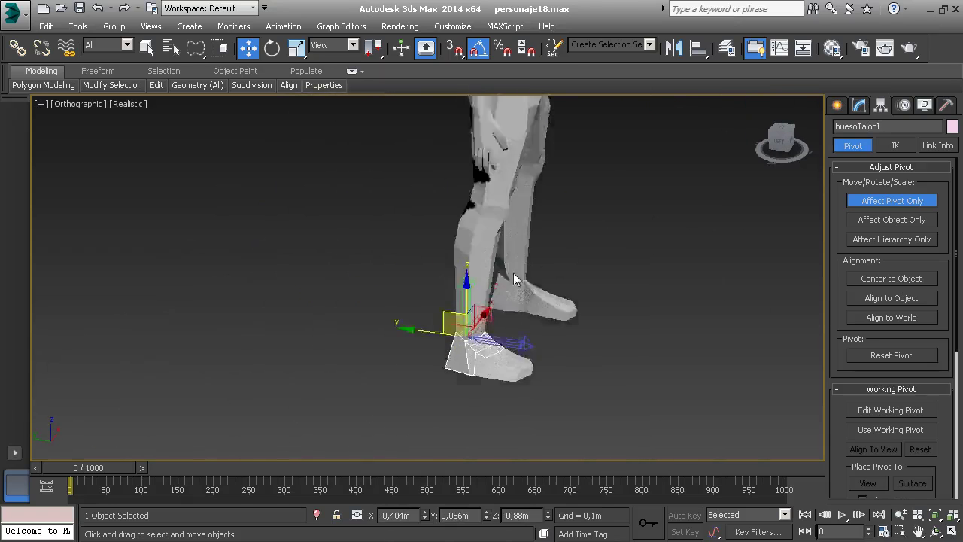
Lower the pivot of the toe piece huesoPuntaI from the head to foot level, at about Z -1.125 m.
{"action": "left_click", "coordinate": [514, 161]}
{"action": "left_click", "coordinate": [515, 414]}
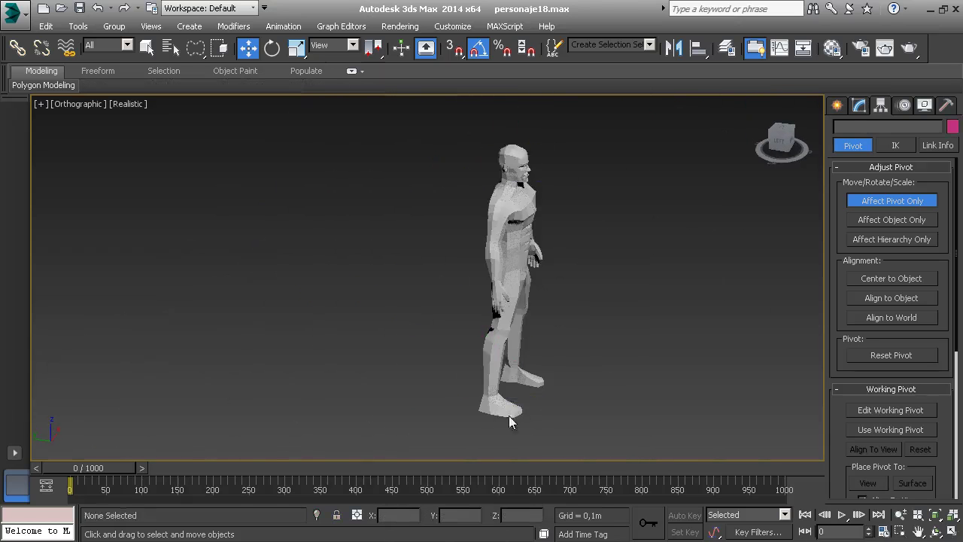
{"action": "left_click", "coordinate": [510, 416]}
{"action": "left_click_drag", "start_coordinate": [483, 145], "coordinate": [485, 394]}
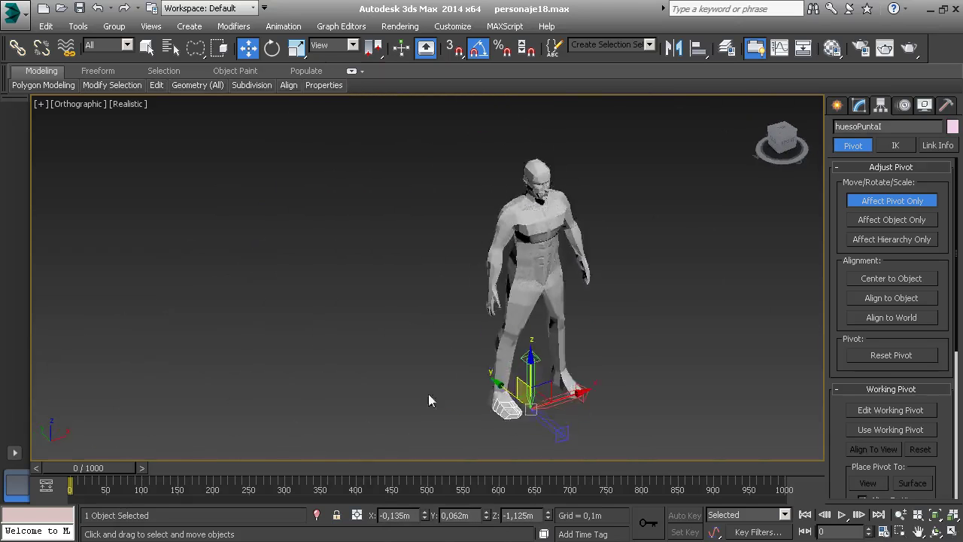
Position the pivot of huesoPuntaI where the toe piece meets the heel piece, at about X -0.434 m, Y -0.007 m, Z -0.946 m.
{"action": "scroll", "coordinate": [481, 275], "scroll_direction": "up", "scroll_amount": 8}
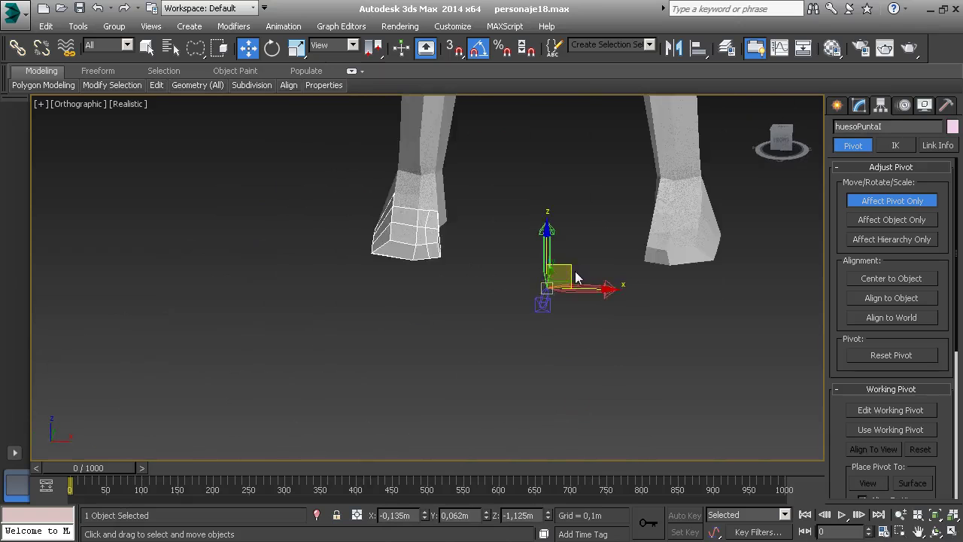
{"action": "left_click_drag", "start_coordinate": [569, 276], "coordinate": [429, 202]}
{"action": "middle_click_drag", "start_coordinate": [429, 201], "coordinate": [560, 218], "text": "alt"}
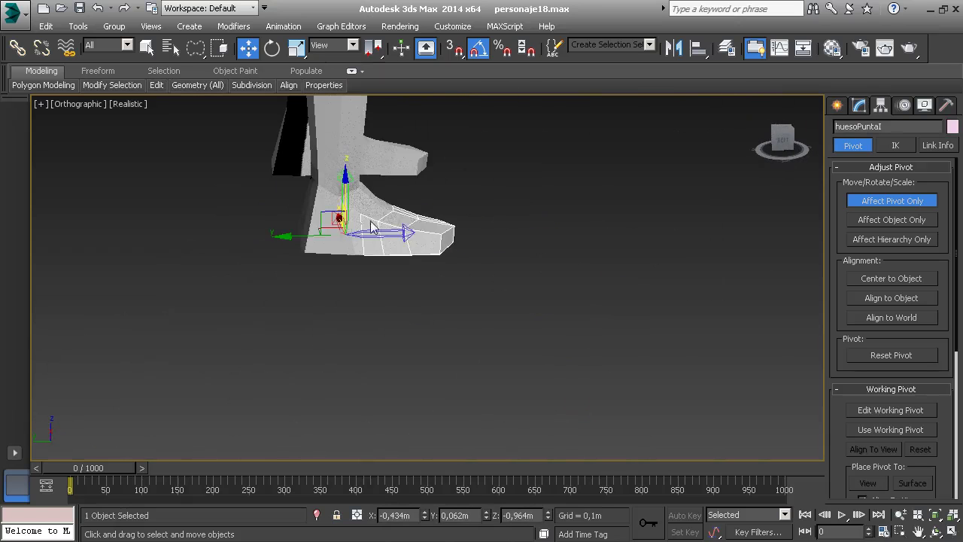
{"action": "left_click_drag", "start_coordinate": [304, 235], "coordinate": [336, 235]}
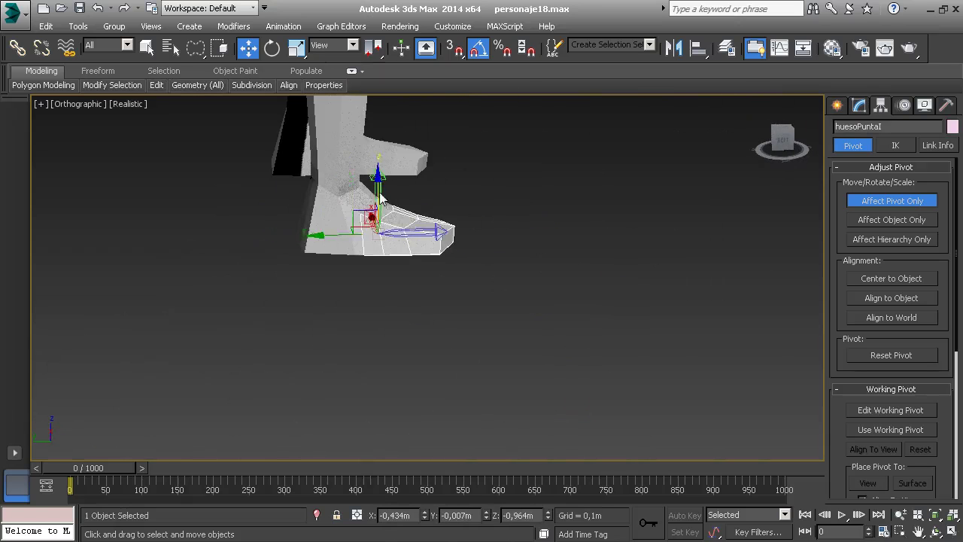
{"action": "middle_click_drag", "start_coordinate": [380, 197], "coordinate": [502, 303], "text": "alt"}
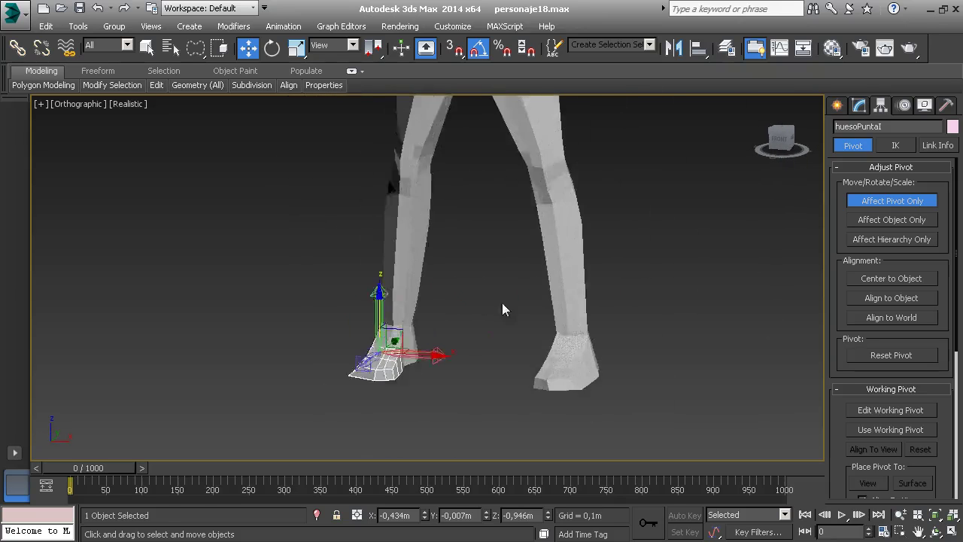
Turn off pivot-only editing so that transforms act on the body pieces again.
{"action": "scroll", "coordinate": [502, 302], "scroll_direction": "down", "scroll_amount": 3}
{"action": "middle_click_drag", "start_coordinate": [546, 210], "coordinate": [533, 273]}
{"action": "middle_click_drag", "start_coordinate": [600, 242], "coordinate": [597, 280]}
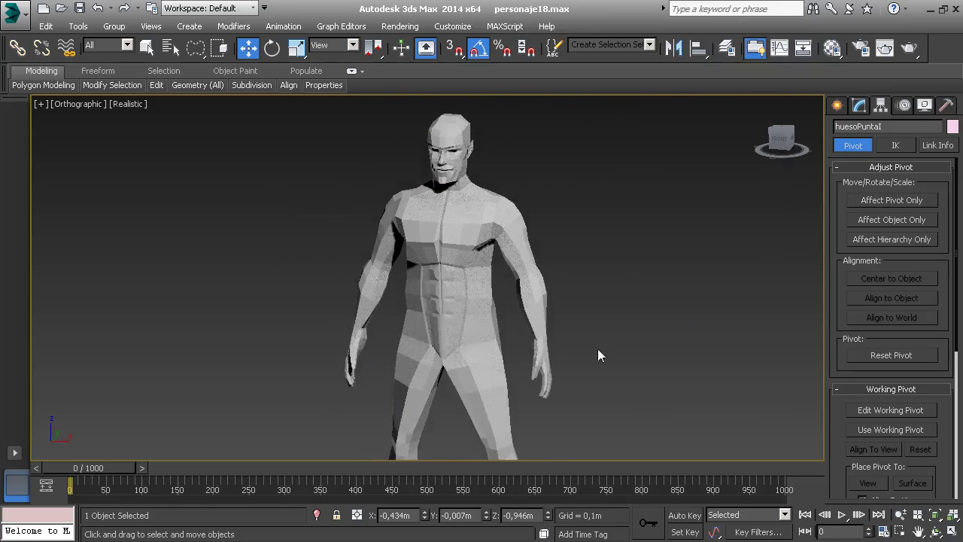
{"action": "middle_click_drag", "start_coordinate": [591, 345], "coordinate": [618, 293]}
Test the wrist pivots by trial-rotating the hand huesoManoD and the opposite hand, undoing the rotations.
{"action": "key", "text": "e"}
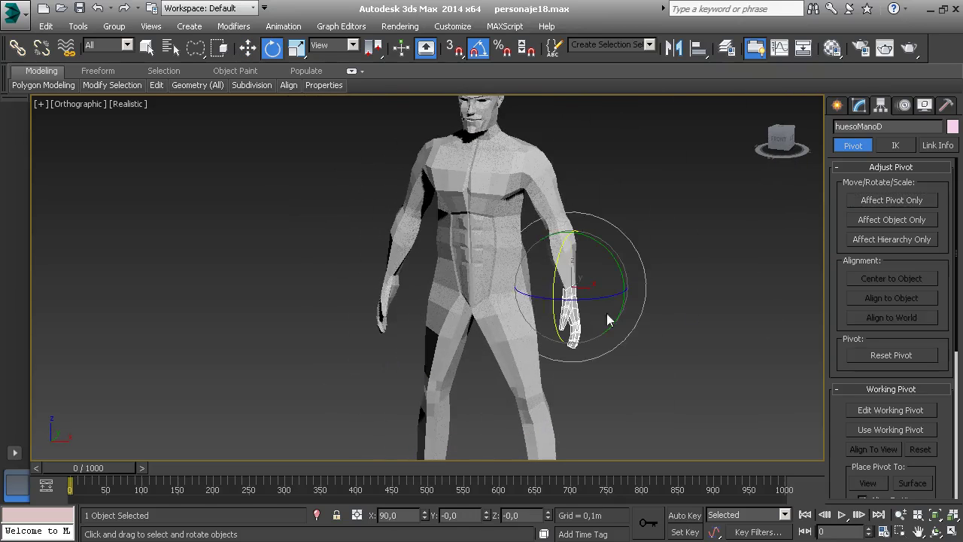
{"action": "left_click_drag", "start_coordinate": [613, 260], "coordinate": [619, 218]}
{"action": "key", "text": "ctrl+z"}
{"action": "left_click", "coordinate": [385, 305]}
{"action": "mouse_move", "coordinate": [429, 251]}
{"action": "left_mouse_down"}
{"action": "mouse_move", "coordinate": [437, 298]}
{"action": "mouse_move", "coordinate": [446, 245]}
{"action": "left_mouse_up"}
Test the pivot of the toe piece huesoPuntaD by trial-rotating it on its X axis and cancelling the rotation.
{"action": "middle_click_drag", "start_coordinate": [557, 374], "coordinate": [570, 290]}
{"action": "middle_click_drag", "start_coordinate": [570, 290], "coordinate": [508, 301], "text": "alt"}
{"action": "middle_click_drag", "start_coordinate": [508, 357], "coordinate": [511, 274]}
{"action": "left_click", "coordinate": [463, 394]}
{"action": "left_click_drag", "start_coordinate": [452, 348], "coordinate": [474, 322]}
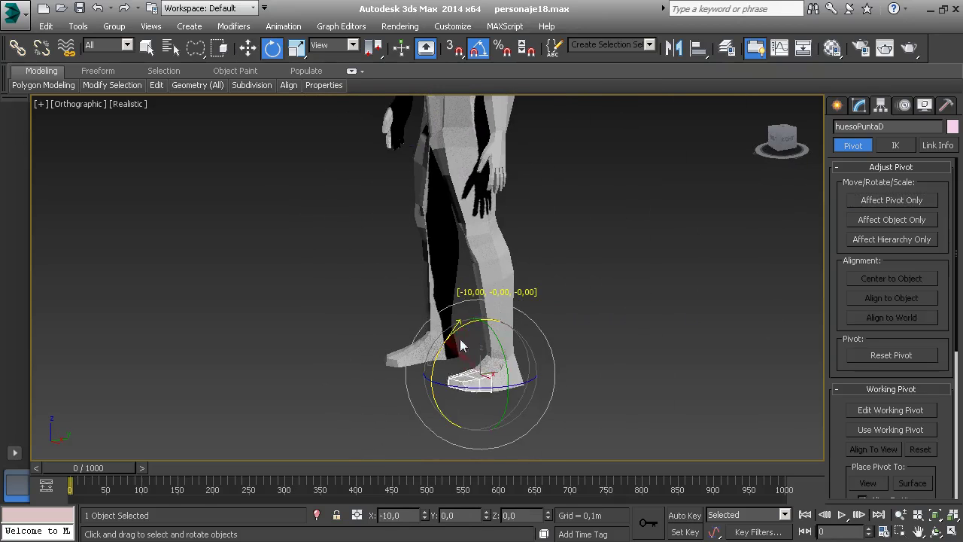
Test the neck pivot by freely rotating the head piece huesoCabeza, and undo the rotation.
{"action": "middle_click_drag", "start_coordinate": [470, 218], "coordinate": [489, 405]}
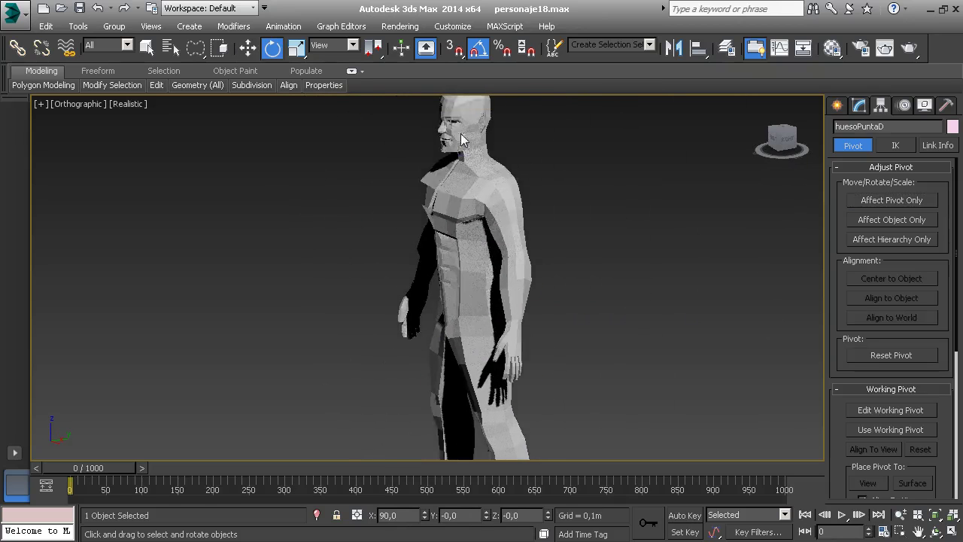
{"action": "left_click", "coordinate": [463, 137]}
{"action": "middle_click_drag", "start_coordinate": [466, 160], "coordinate": [464, 284]}
{"action": "middle_click_drag", "start_coordinate": [465, 284], "coordinate": [515, 264], "text": "alt"}
{"action": "mouse_move", "coordinate": [515, 268]}
{"action": "left_mouse_down"}
{"action": "mouse_move", "coordinate": [464, 238]}
{"action": "mouse_move", "coordinate": [512, 241]}
{"action": "mouse_move", "coordinate": [453, 230]}
{"action": "left_mouse_up"}
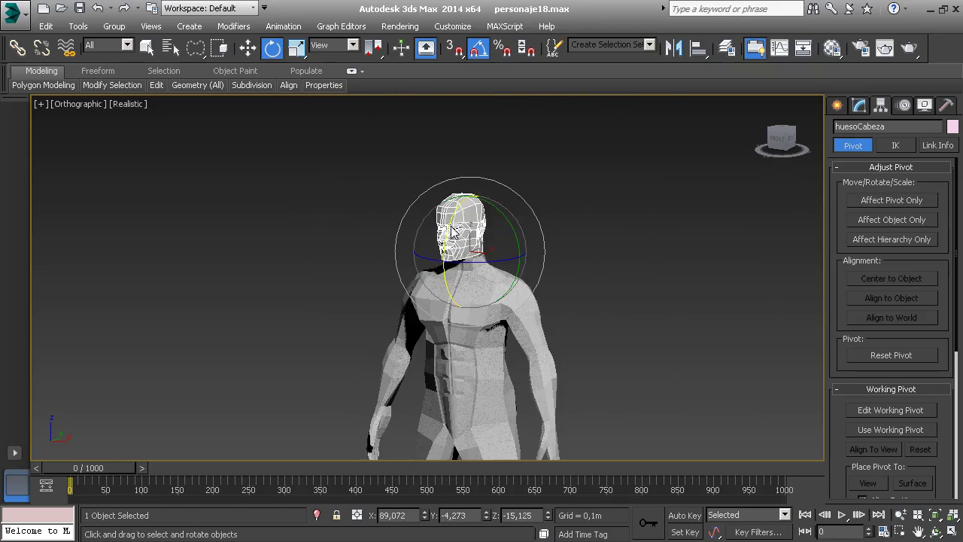
{"action": "key", "text": "ctrl+z"}
Test the shoulder pivot by rotating the upper arm huesoBrazoD about -60 degrees on its X axis, and cancel the rotation.
{"action": "middle_click_drag", "start_coordinate": [540, 355], "coordinate": [542, 315]}
{"action": "left_click", "coordinate": [550, 292]}
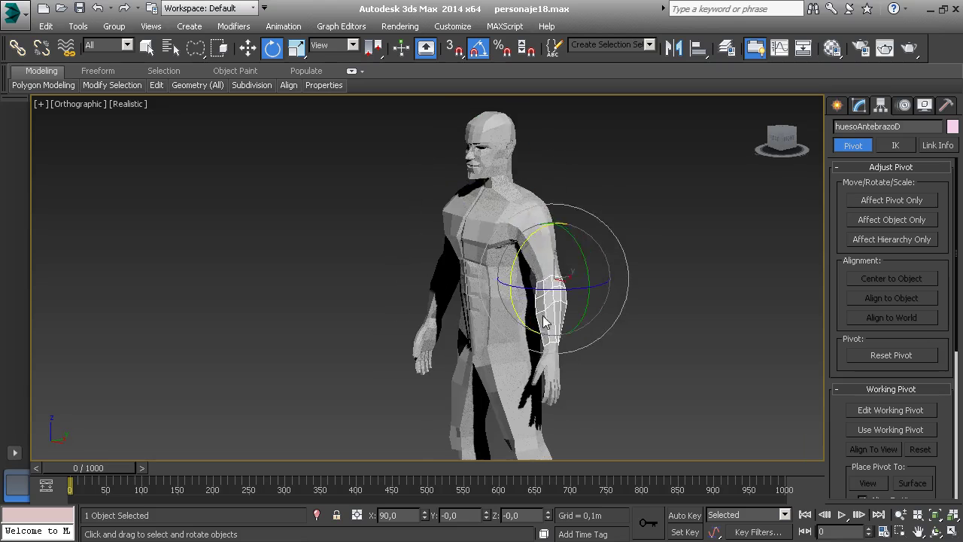
{"action": "left_click", "coordinate": [538, 262]}
{"action": "left_click_drag", "start_coordinate": [504, 256], "coordinate": [488, 209]}
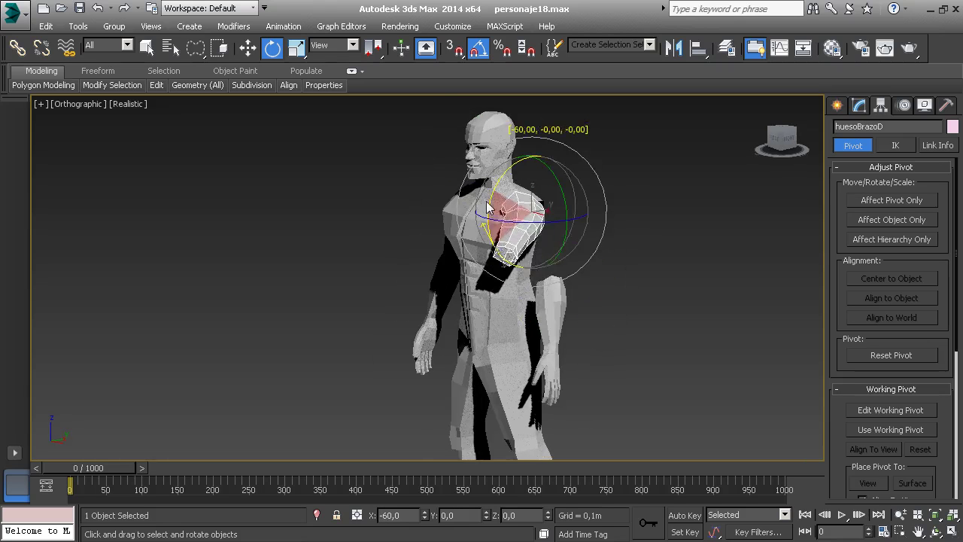
{"action": "right_click", "coordinate": [488, 209]}
Select the forearm huesoAntebrazoD and the hand huesoManoD in turn to check their pivot positions.
{"action": "left_click", "coordinate": [655, 310]}
{"action": "left_click", "coordinate": [552, 310]}
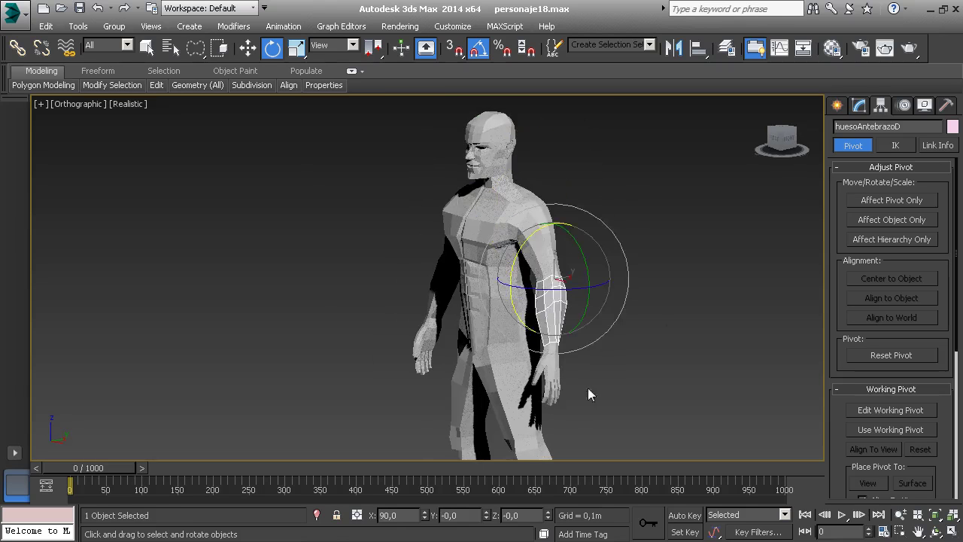
{"action": "left_click", "coordinate": [553, 378]}
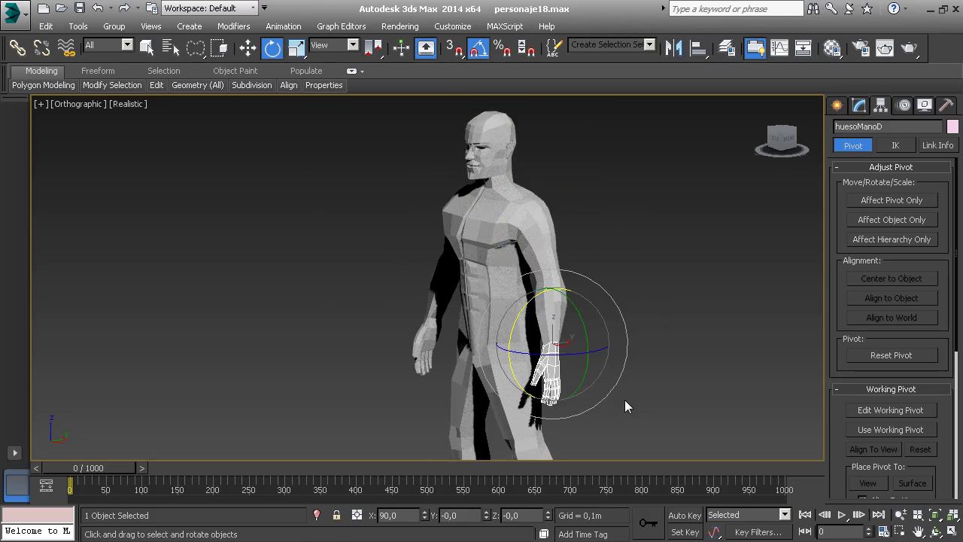